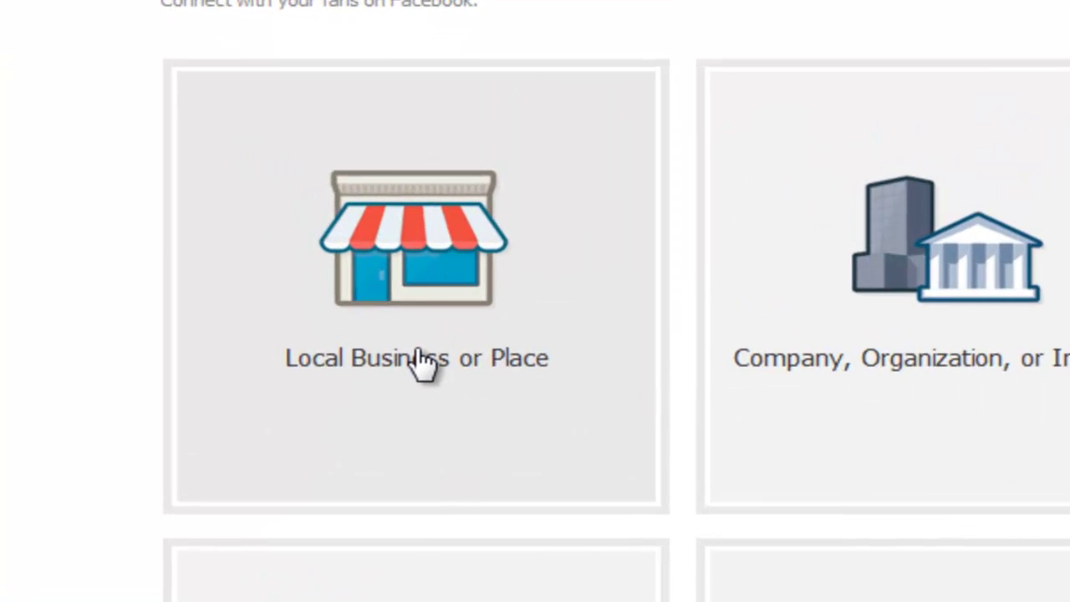
Step: Start a Local Business or Place page in the Professional Services category
{"action": "left_click", "coordinate": [306, 300]}
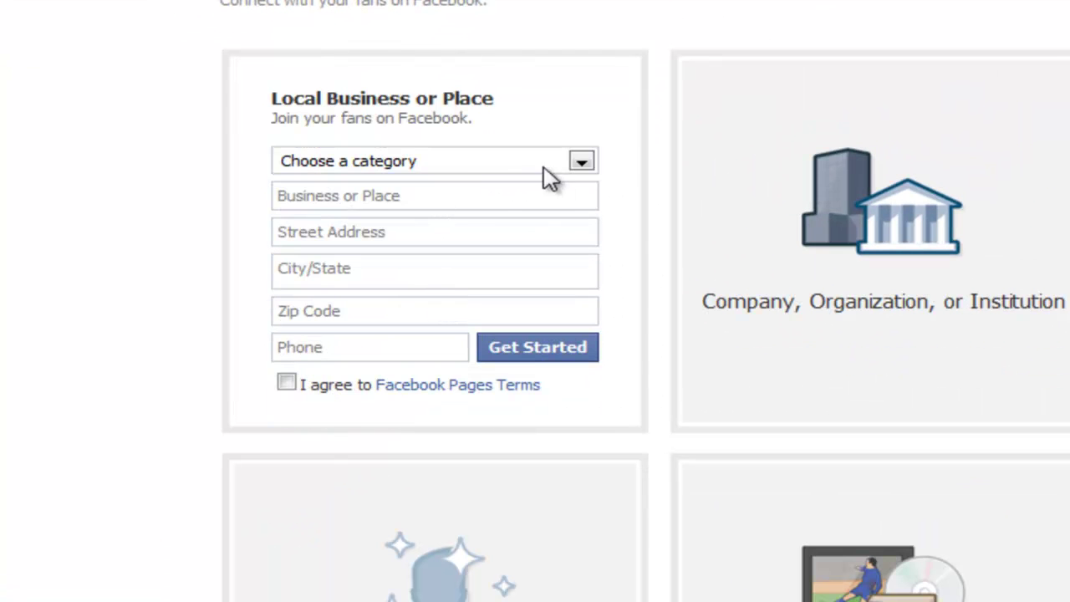
{"action": "left_click", "coordinate": [588, 170]}
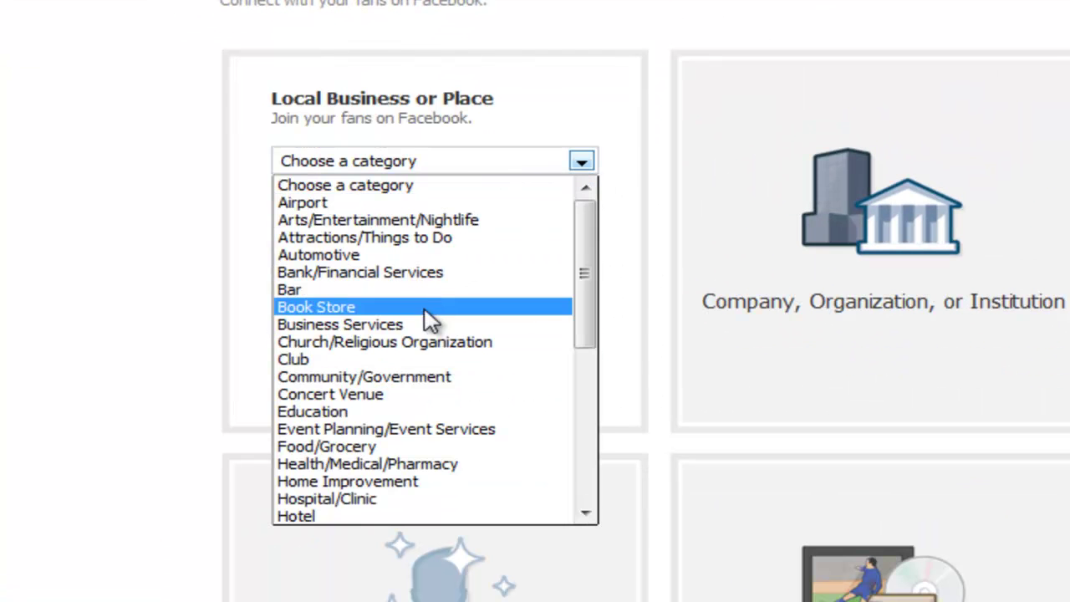
{"action": "scroll", "coordinate": [408, 321], "scroll_direction": "down", "scroll_amount": 3}
{"action": "scroll", "coordinate": [404, 326], "scroll_direction": "down", "scroll_amount": 3}
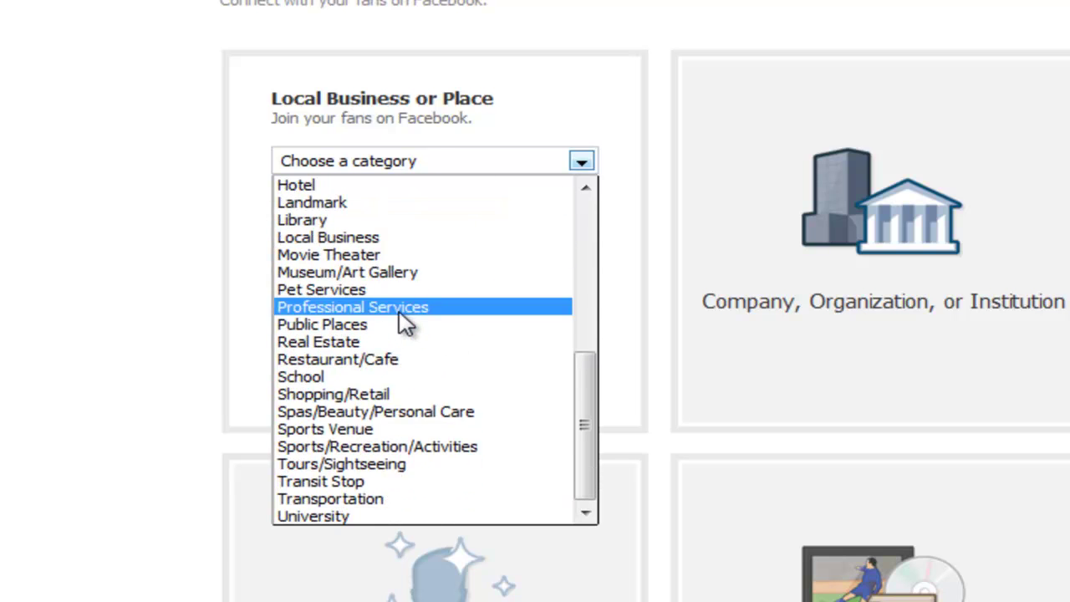
{"action": "scroll", "coordinate": [407, 323], "scroll_direction": "up", "scroll_amount": 3}
{"action": "scroll", "coordinate": [451, 314], "scroll_direction": "down", "scroll_amount": 1}
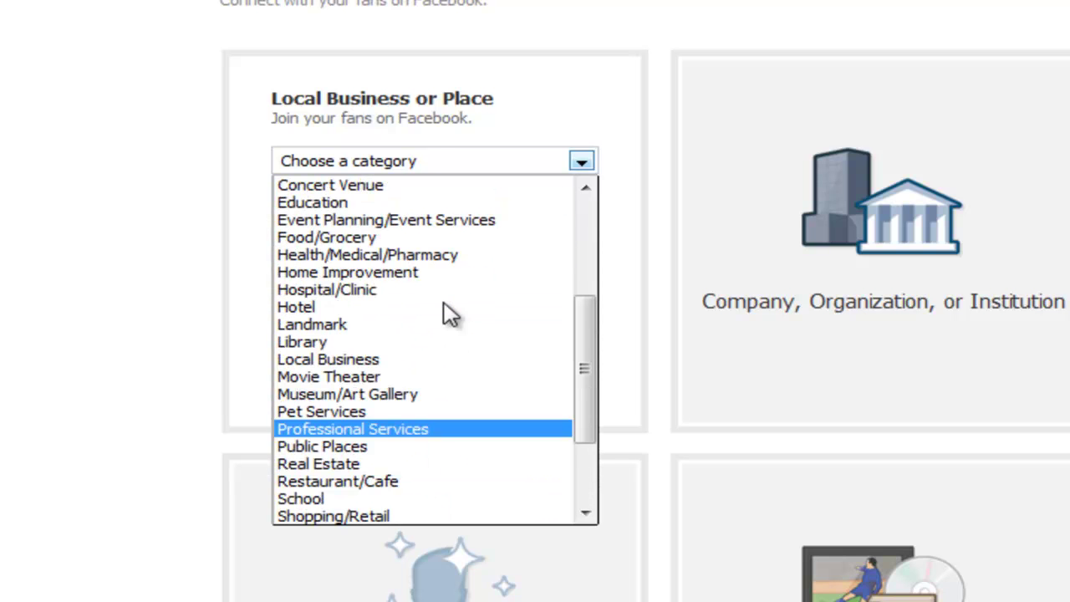
{"action": "scroll", "coordinate": [448, 312], "scroll_direction": "down", "scroll_amount": 1}
{"action": "left_click", "coordinate": [424, 382]}
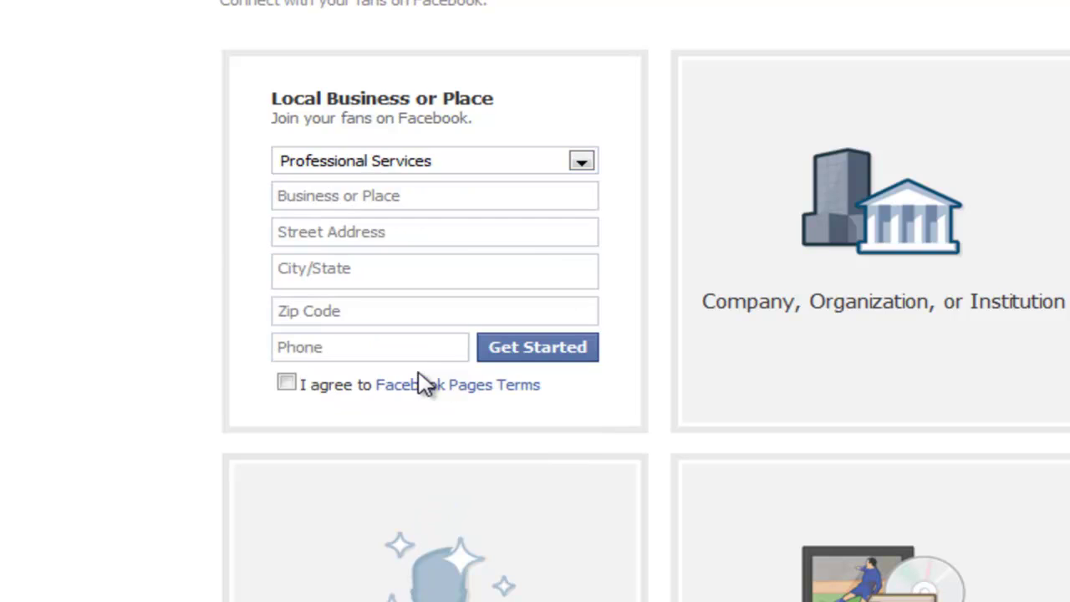
Step: Enter the business name 'Vianor - rehvid & rehvivahetus' and street address 'Peterburi tee 5'
{"action": "left_click", "coordinate": [446, 202]}
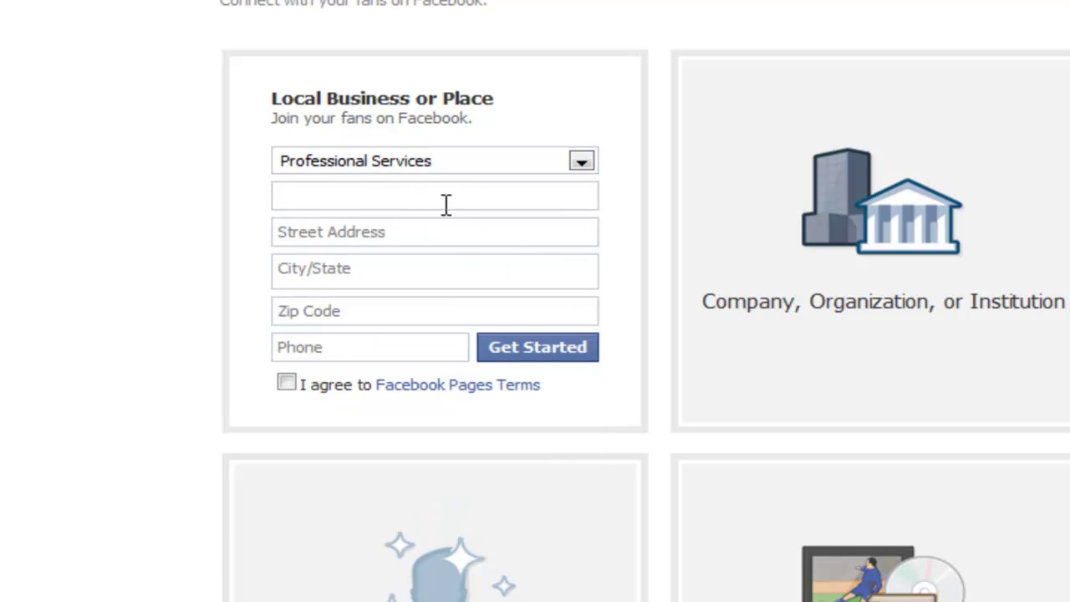
{"action": "type", "text": "Vianor - rehvid ja"}
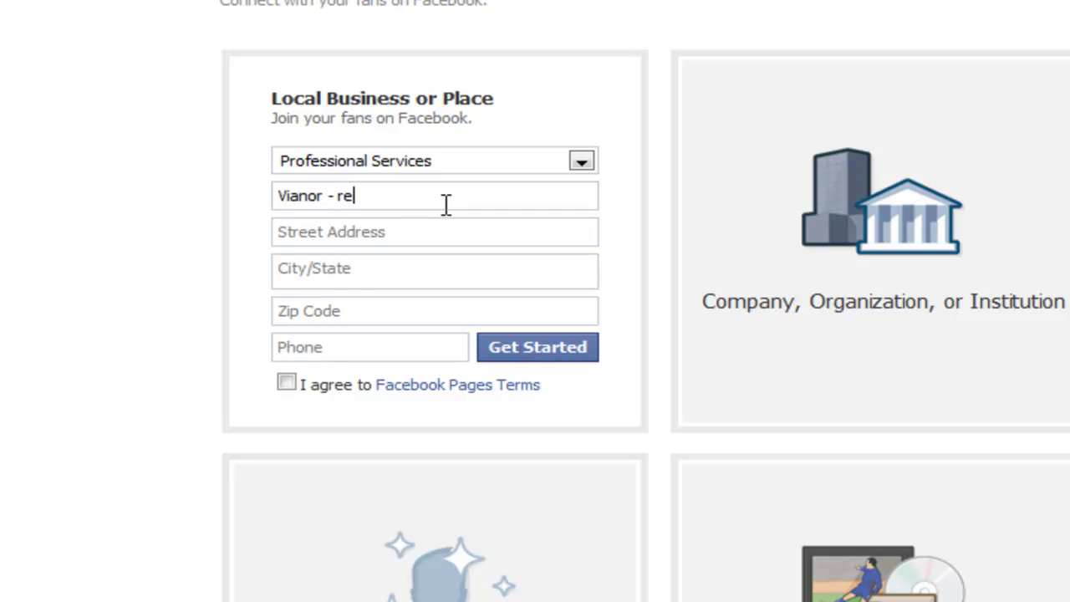
{"action": "key", "text": "BackSpace"}
{"action": "type", "text": "& rehvivahetus"}
{"action": "left_click", "coordinate": [400, 226]}
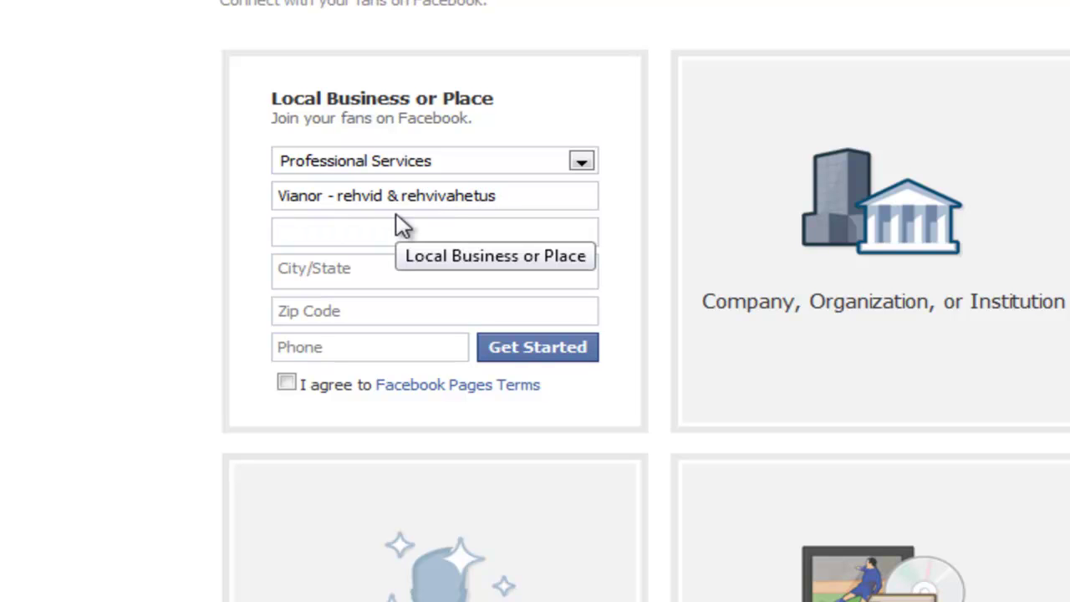
{"action": "type", "text": "Pt"}
{"action": "key", "text": "BackSpace"}
{"action": "type", "text": "e"}
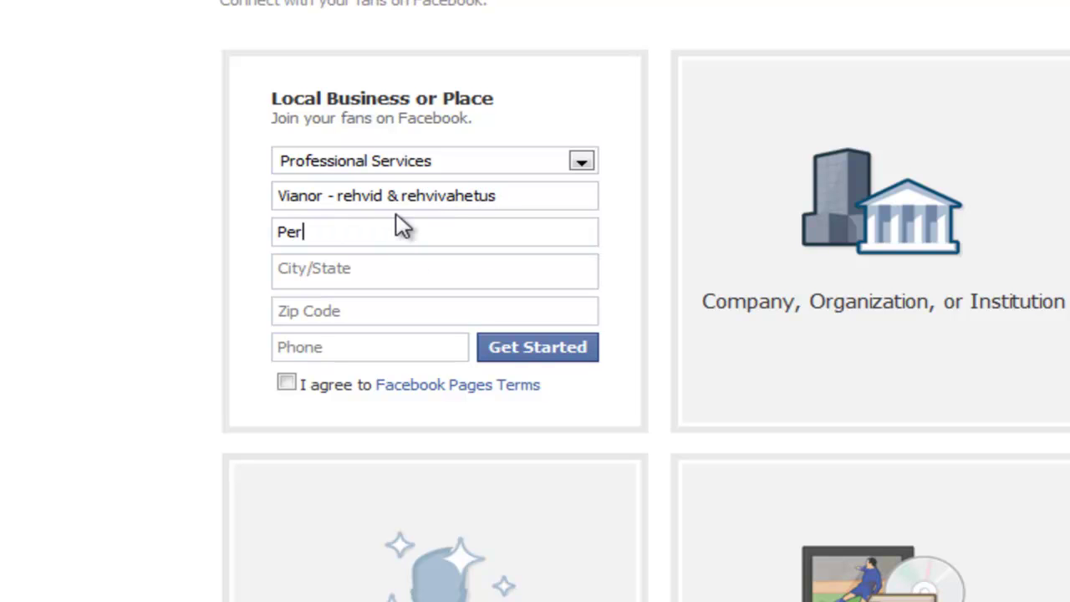
{"action": "type", "text": "terburi t"}
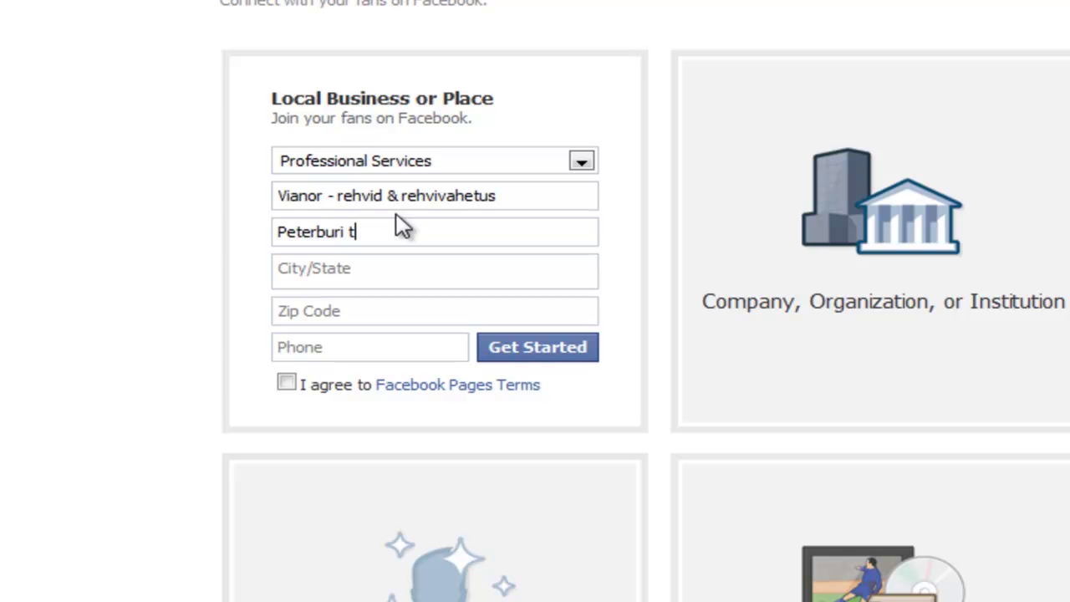
{"action": "type", "text": "ee 58"}
{"action": "key", "text": "Tab"}
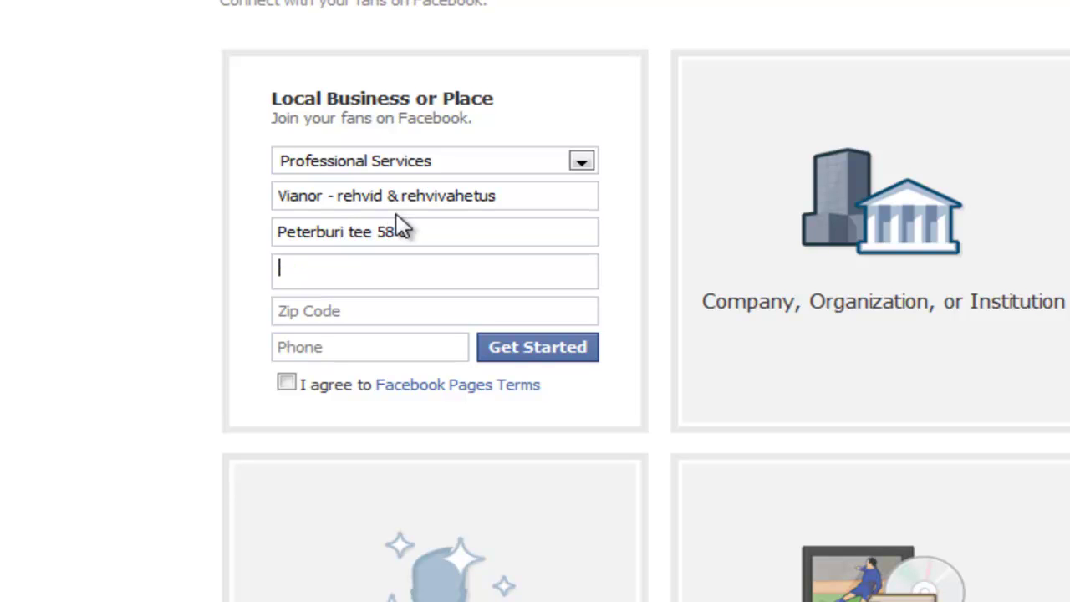
{"action": "type", "text": "Tallinn"}
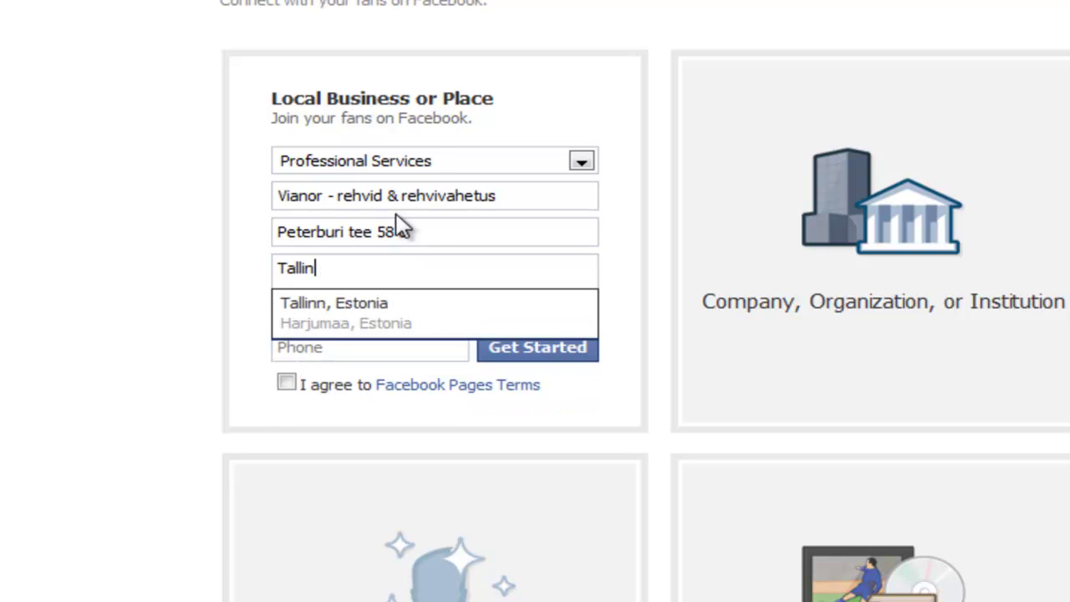
{"action": "key", "text": "Down"}
{"action": "key", "text": "Return"}
{"action": "key", "text": "Tab"}
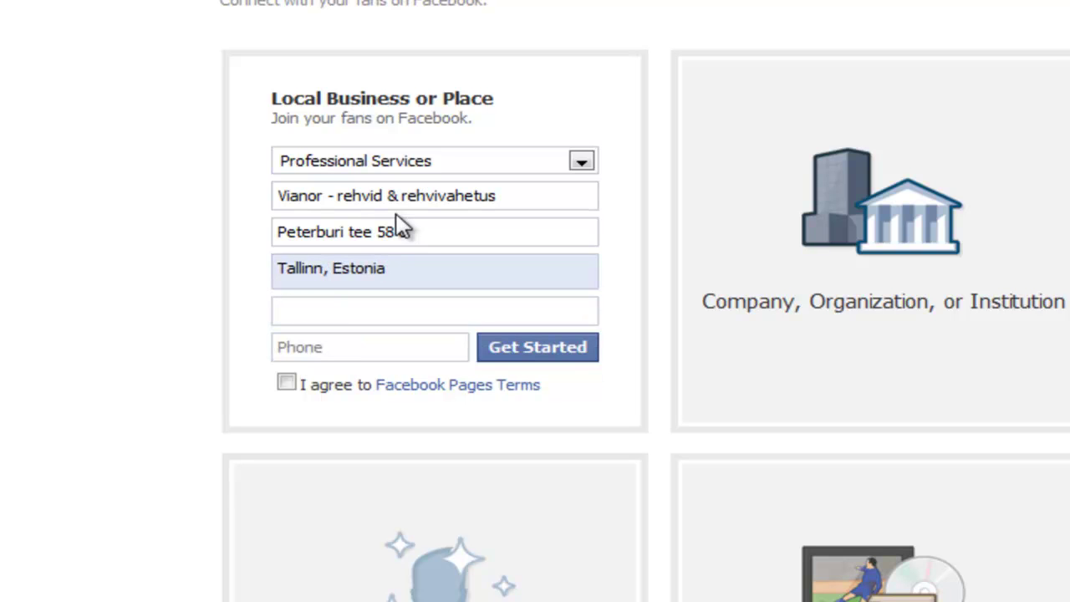
{"action": "type", "text": "11415"}
{"action": "key", "text": "Tab"}
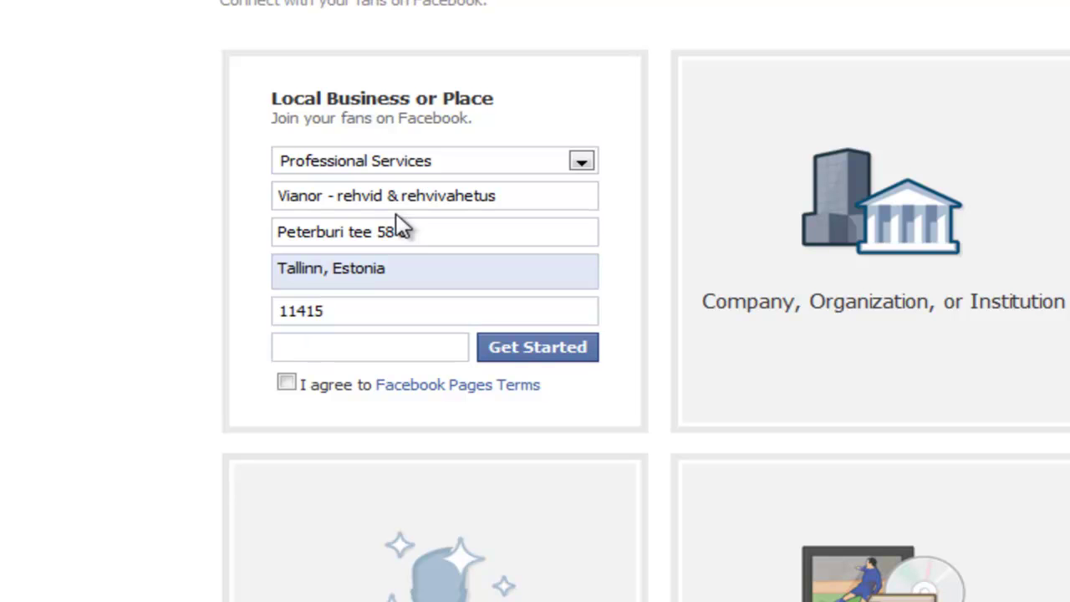
{"action": "type", "text": "6056090"}
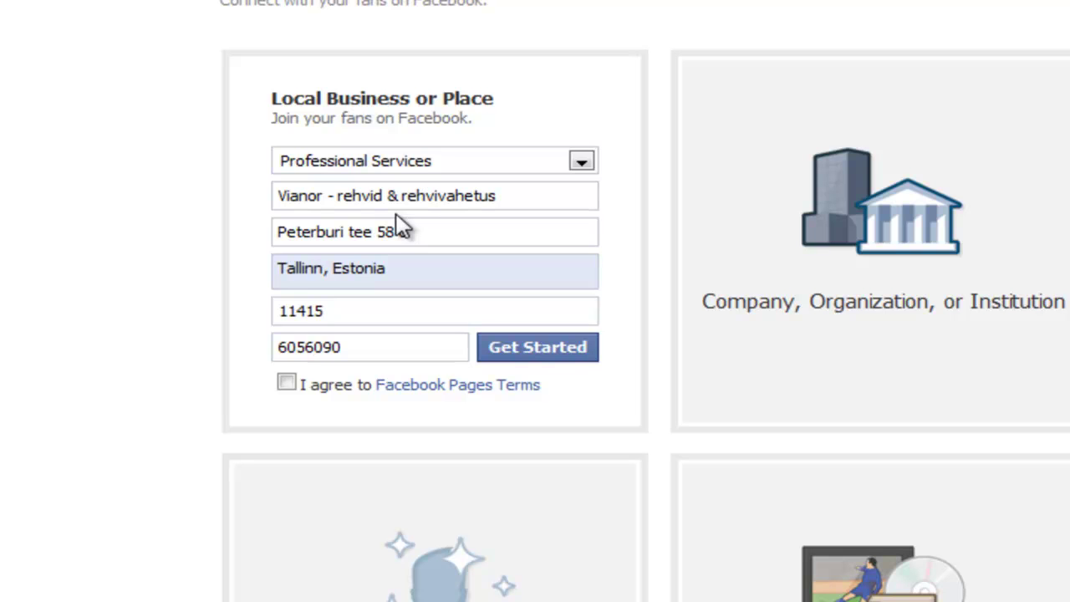
{"action": "left_click", "coordinate": [286, 383]}
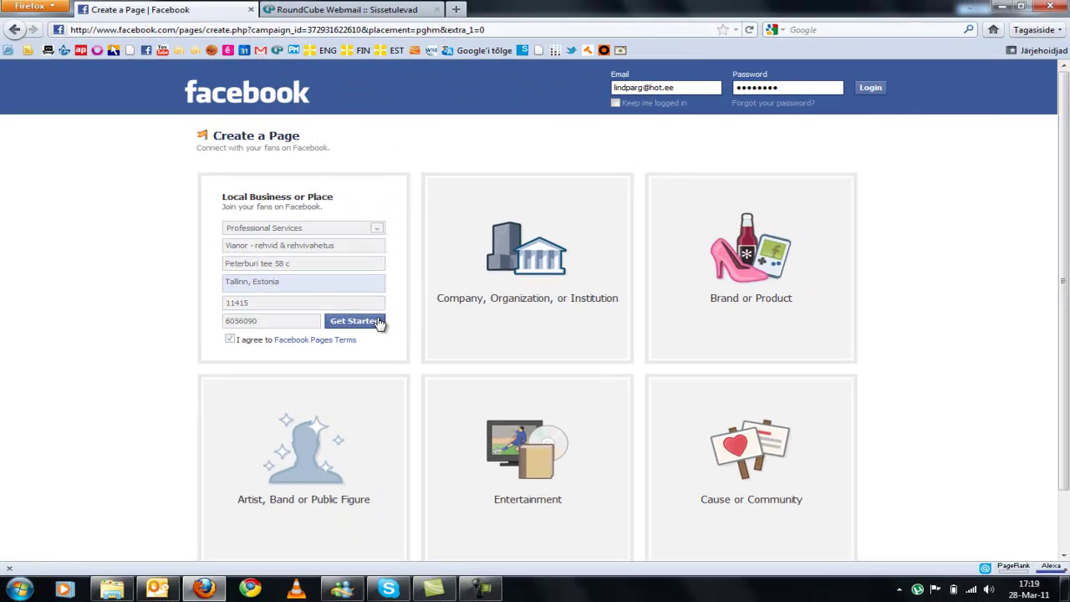
Step: Submit the Vianor page details, pass the captcha, and log in with the existing Facebook account
{"action": "left_click", "coordinate": [584, 351]}
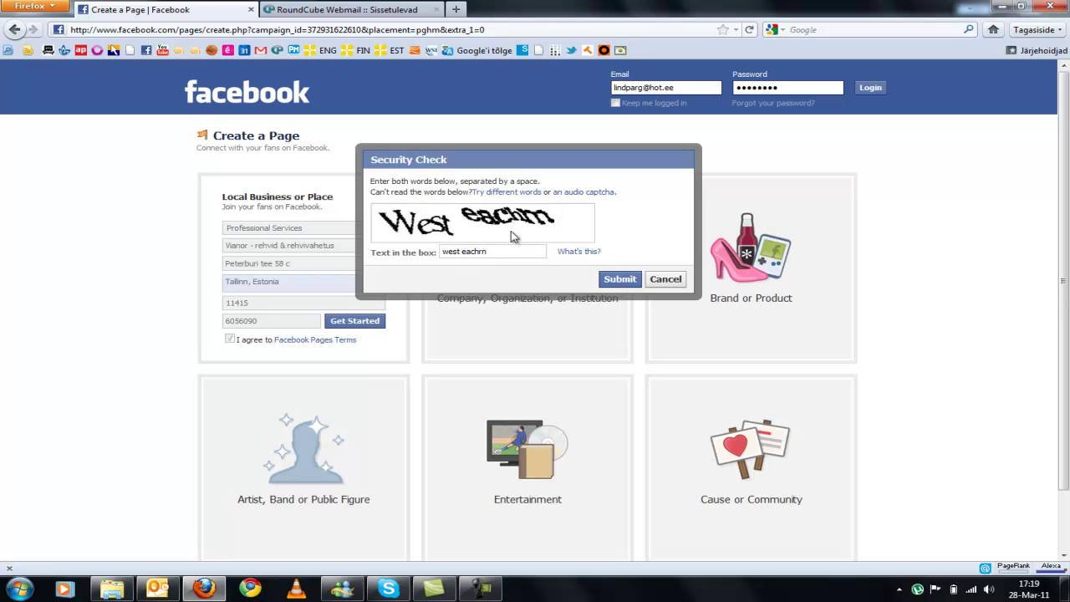
{"action": "left_click", "coordinate": [609, 281]}
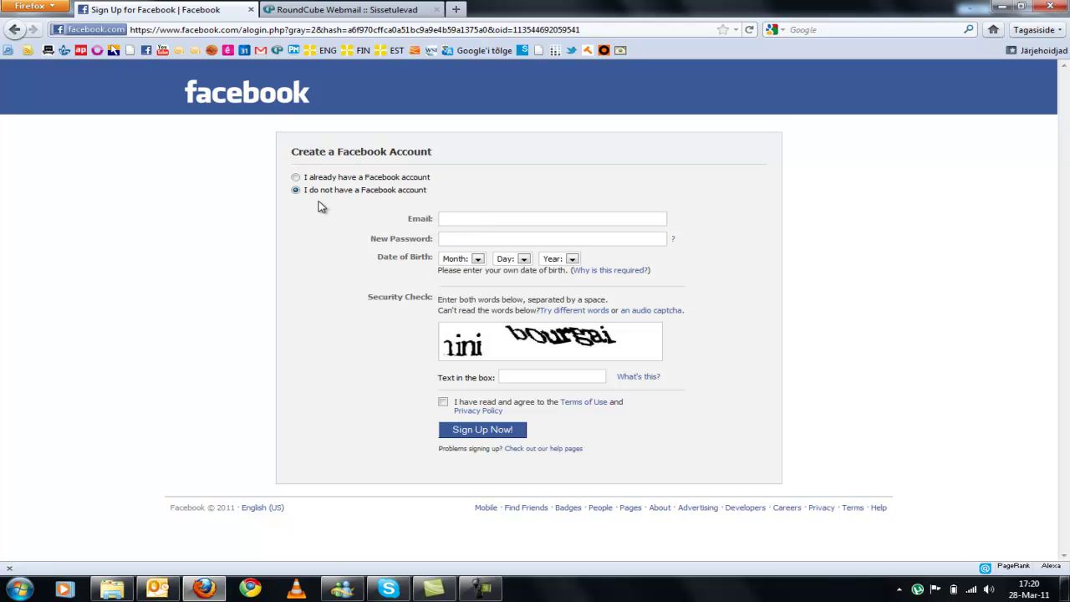
{"action": "left_click", "coordinate": [296, 179]}
{"action": "left_click", "coordinate": [520, 279]}
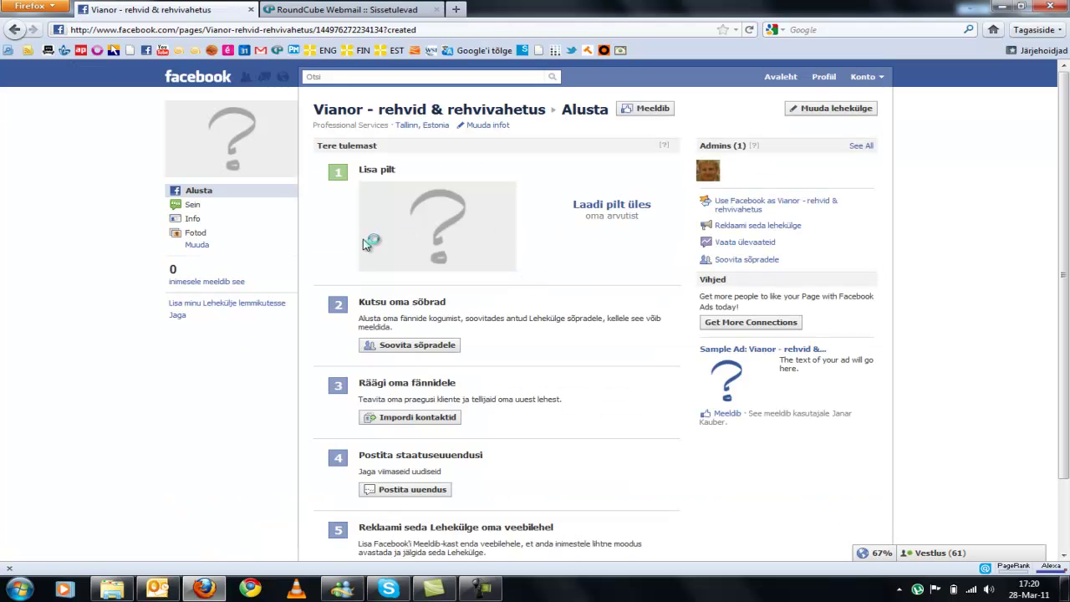
Step: Recommend the Vianor page to two friends found by searching 'ar' and 'tane'
{"action": "left_click", "coordinate": [406, 348]}
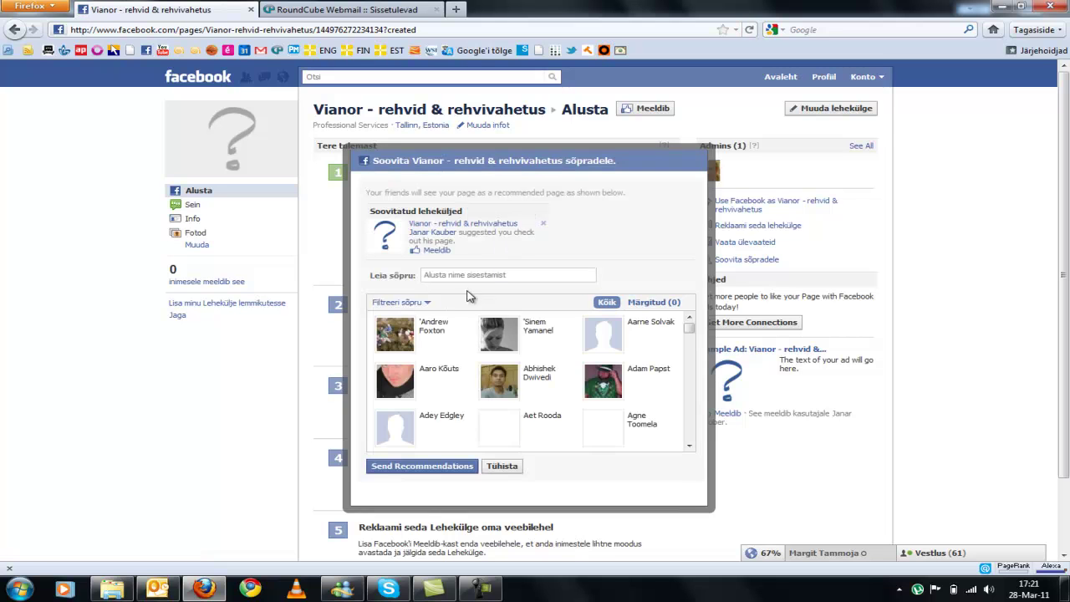
{"action": "left_click", "coordinate": [482, 277]}
{"action": "type", "text": "ar"}
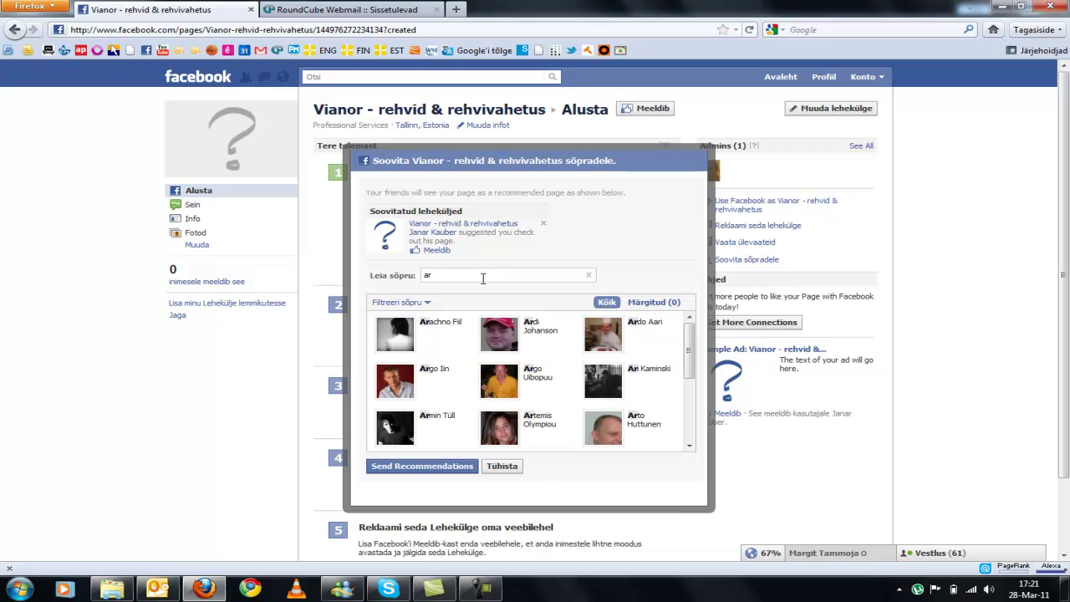
{"action": "left_click", "coordinate": [398, 431]}
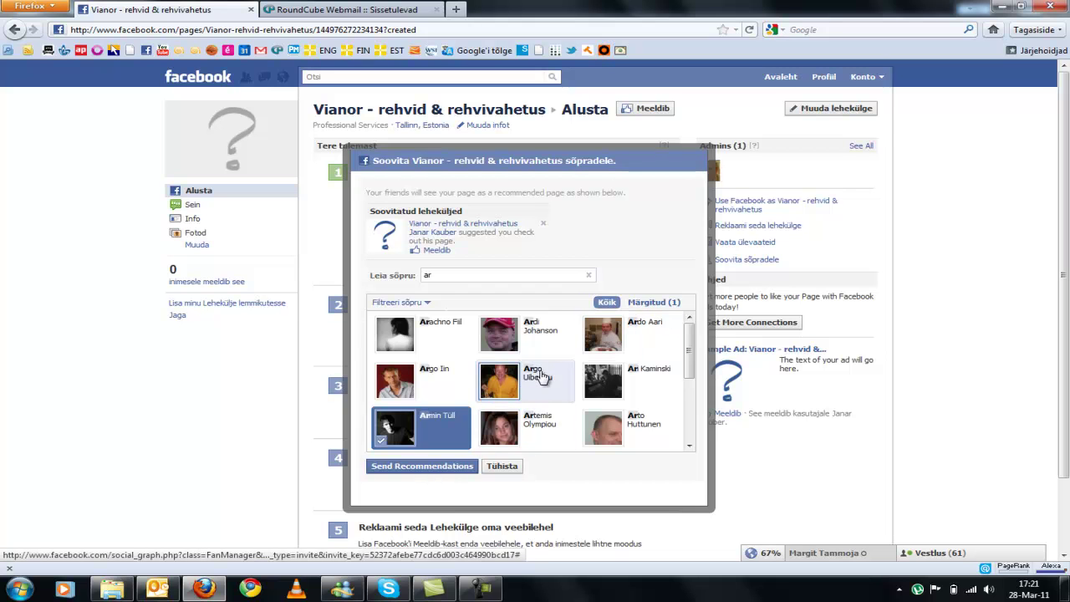
{"action": "scroll", "coordinate": [552, 380], "scroll_direction": "down", "scroll_amount": 1}
{"action": "left_click", "coordinate": [484, 273]}
{"action": "type", "text": "tane"}
{"action": "left_click", "coordinate": [441, 326]}
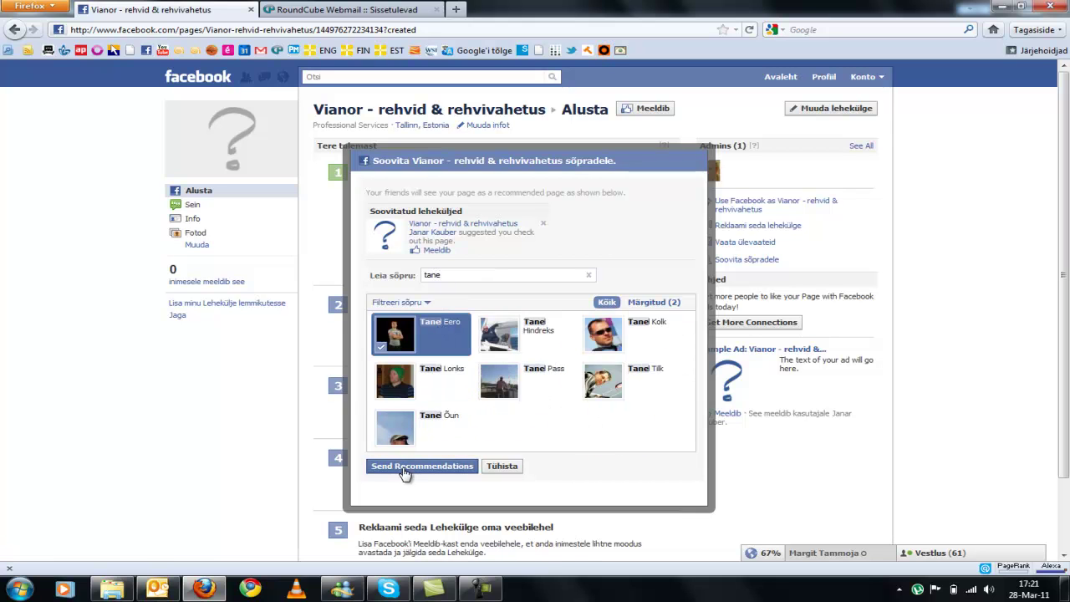
{"action": "left_click", "coordinate": [405, 468]}
{"action": "left_click", "coordinate": [668, 205]}
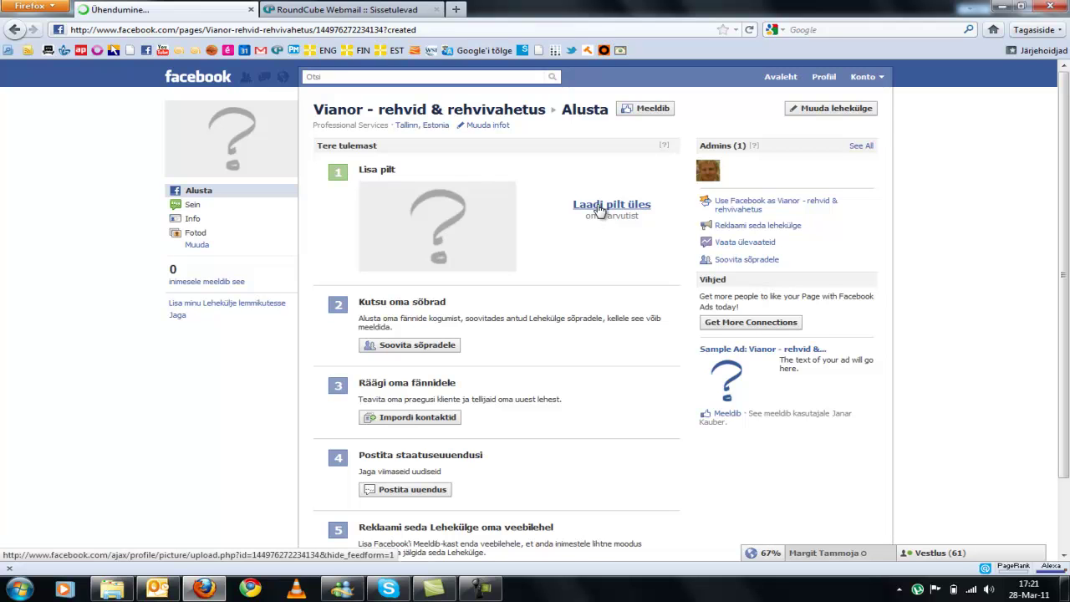
Step: Upload the facebook logo JPEG as the Vianor page's profile picture
{"action": "left_click", "coordinate": [599, 209]}
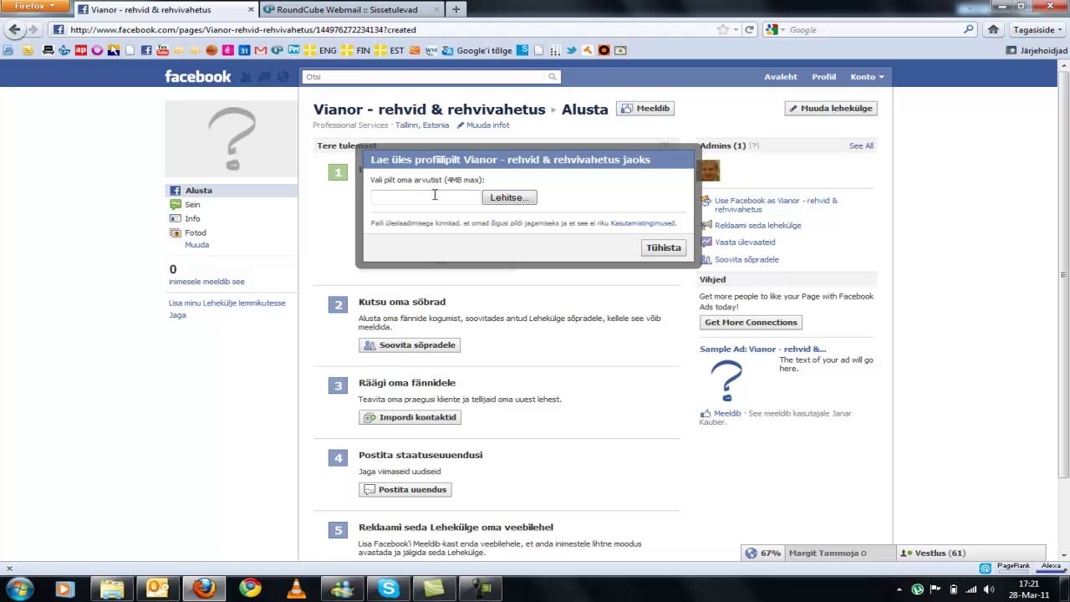
{"action": "left_click", "coordinate": [498, 199]}
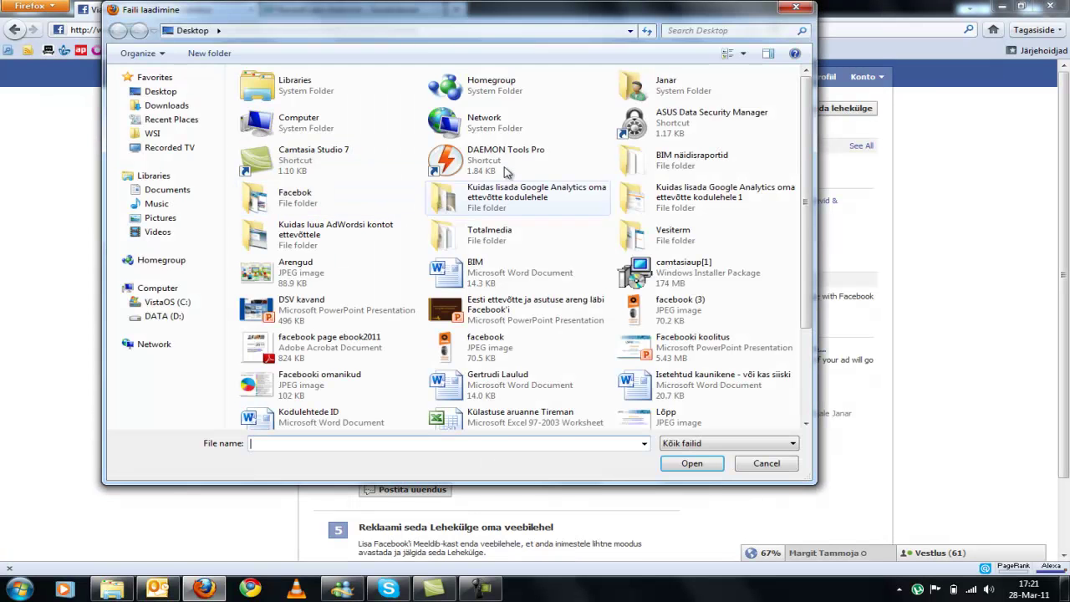
{"action": "left_click", "coordinate": [488, 355]}
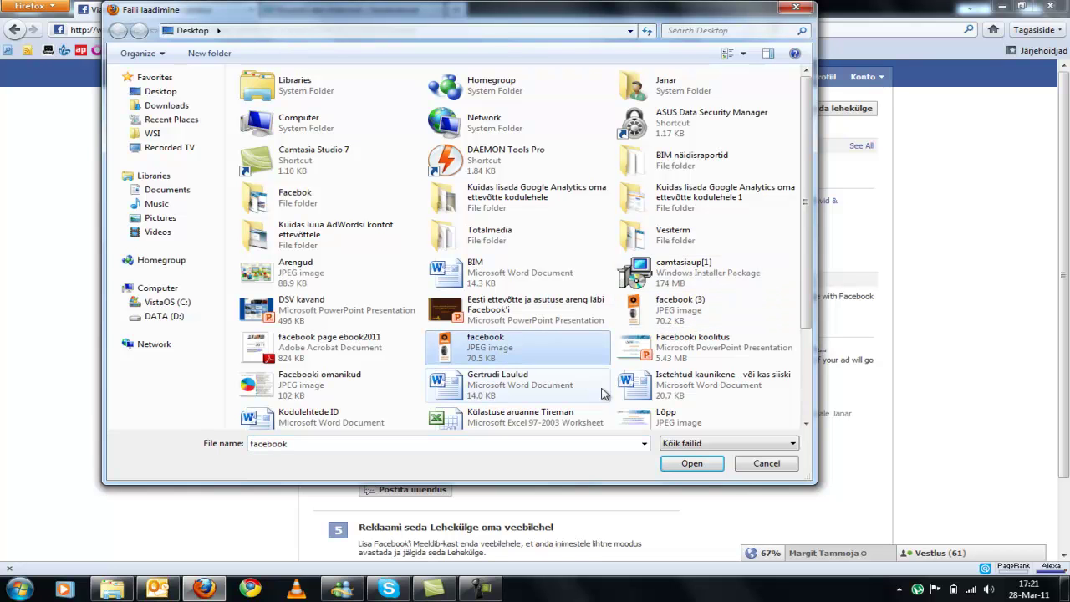
{"action": "left_click", "coordinate": [702, 465]}
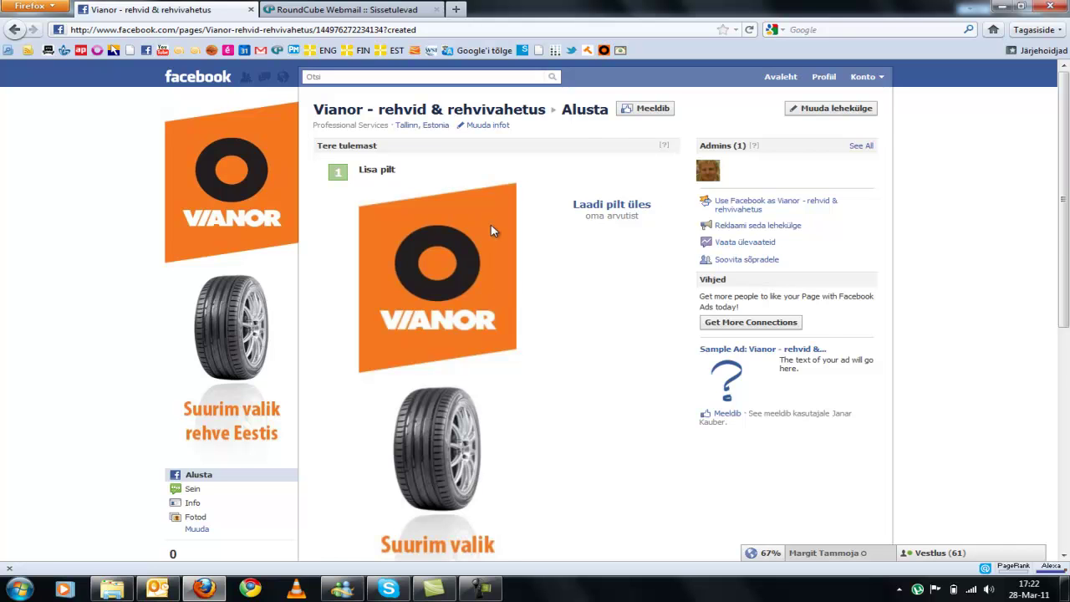
{"action": "scroll", "coordinate": [361, 198], "scroll_direction": "down", "scroll_amount": 2}
{"action": "scroll", "coordinate": [334, 210], "scroll_direction": "down", "scroll_amount": 3}
Step: Post 'Teretulemast Vianori Facebooki fännilehele' on the Vianor page's wall
{"action": "left_click", "coordinate": [461, 175]}
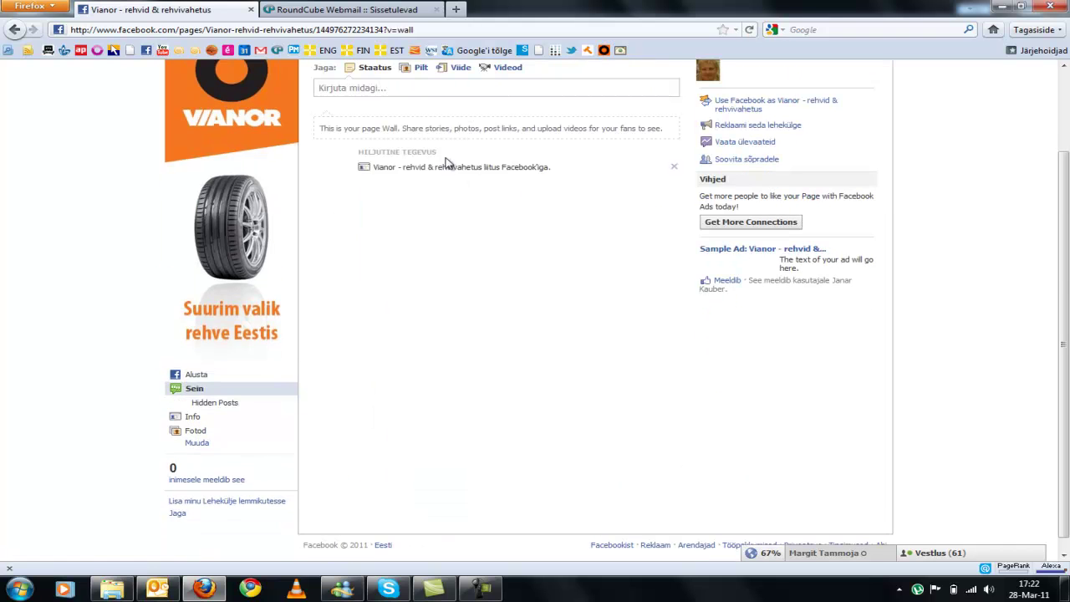
{"action": "left_click", "coordinate": [425, 89]}
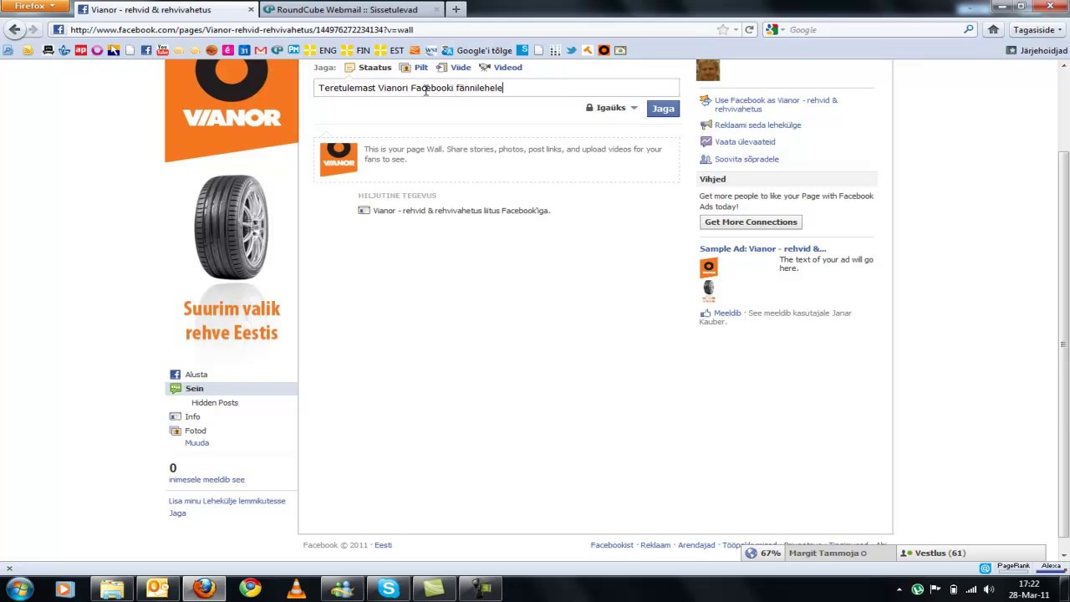
{"action": "left_click", "coordinate": [666, 110]}
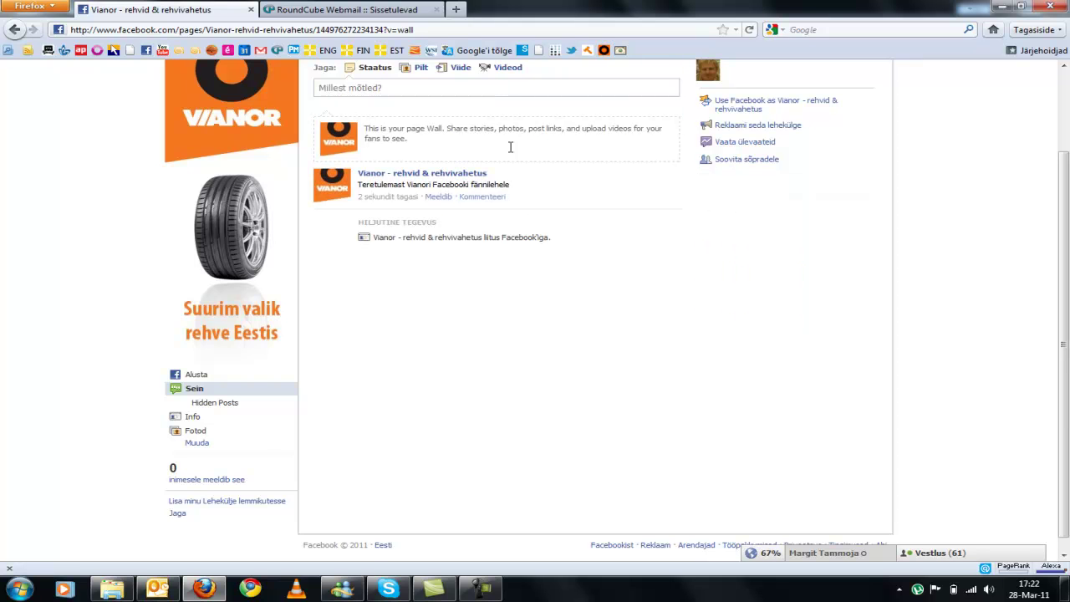
Step: Like the Vianor page and go to its Info section
{"action": "left_click", "coordinate": [644, 111]}
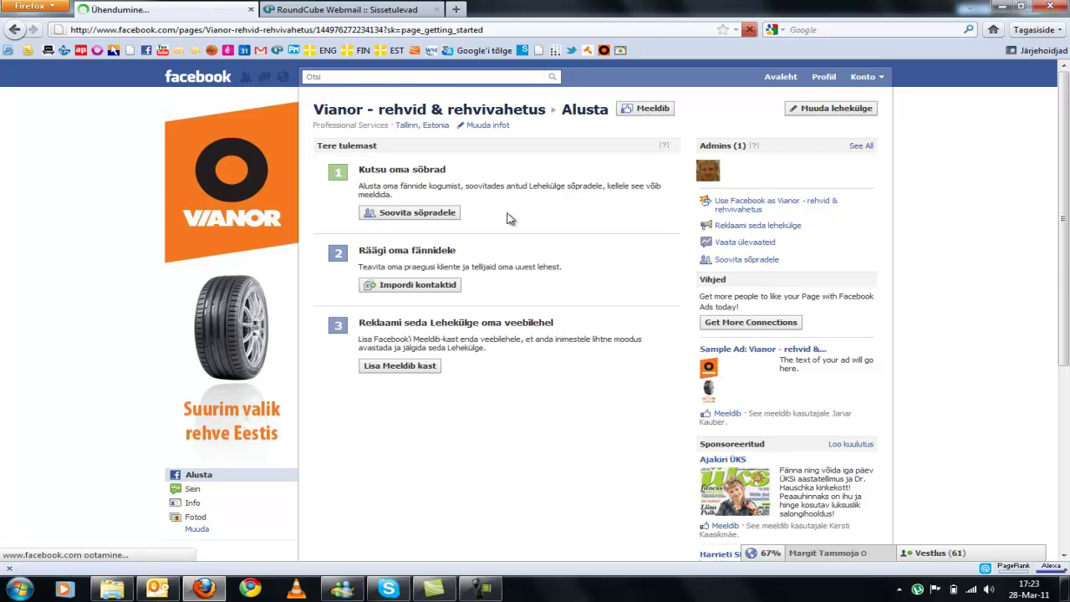
{"action": "scroll", "coordinate": [198, 394], "scroll_direction": "down", "scroll_amount": 2}
{"action": "left_click", "coordinate": [195, 390]}
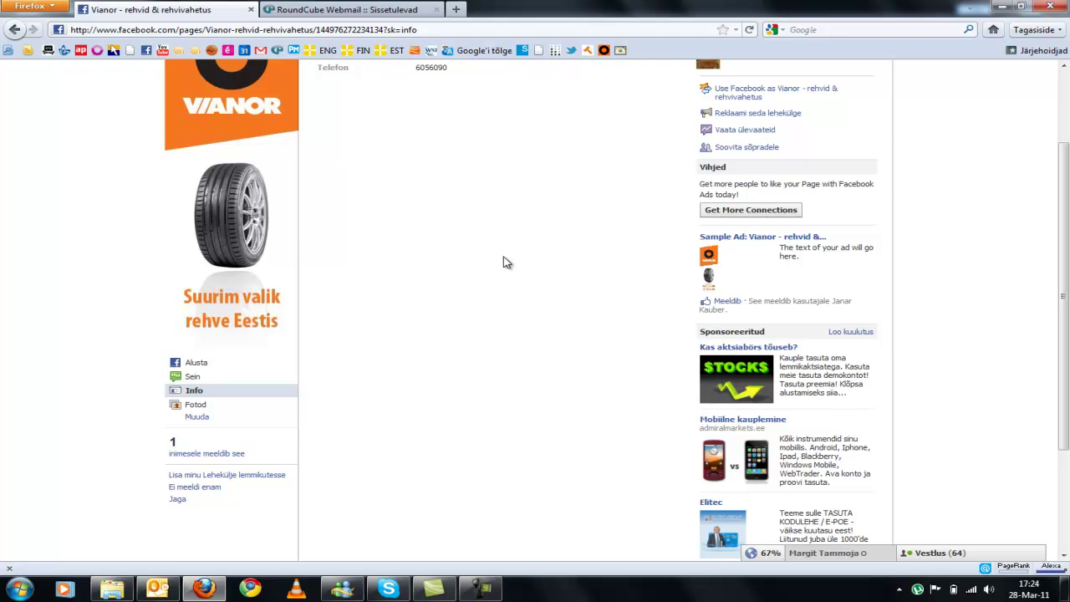
{"action": "scroll", "coordinate": [500, 263], "scroll_direction": "up", "scroll_amount": 3}
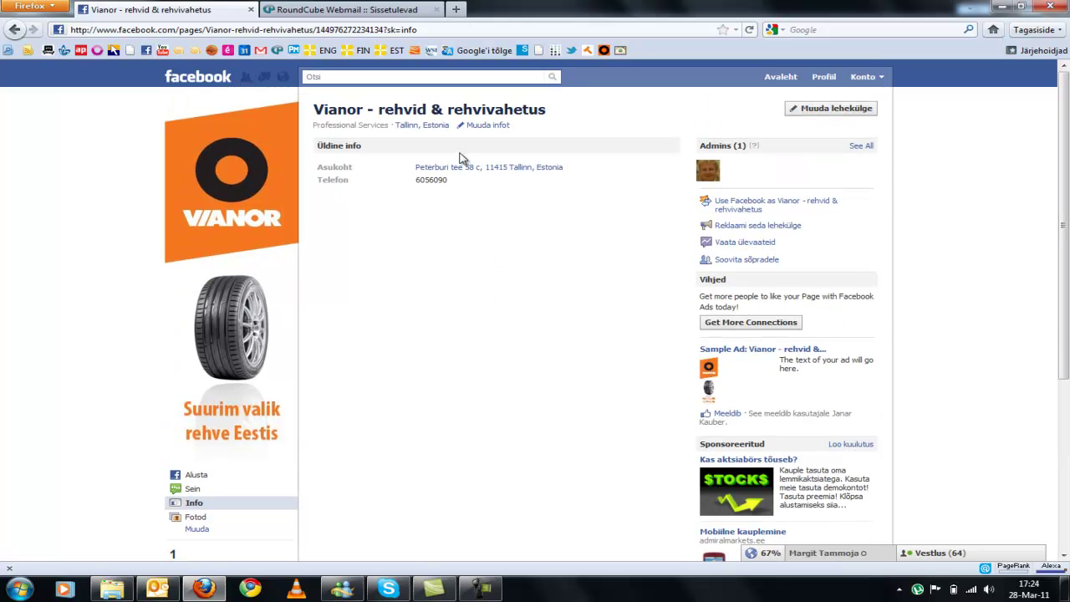
Step: Set opening hours to 8:30–19:00 on weekdays, 10:00–15:00 on Saturday, and Sunday closed
{"action": "left_click", "coordinate": [849, 109]}
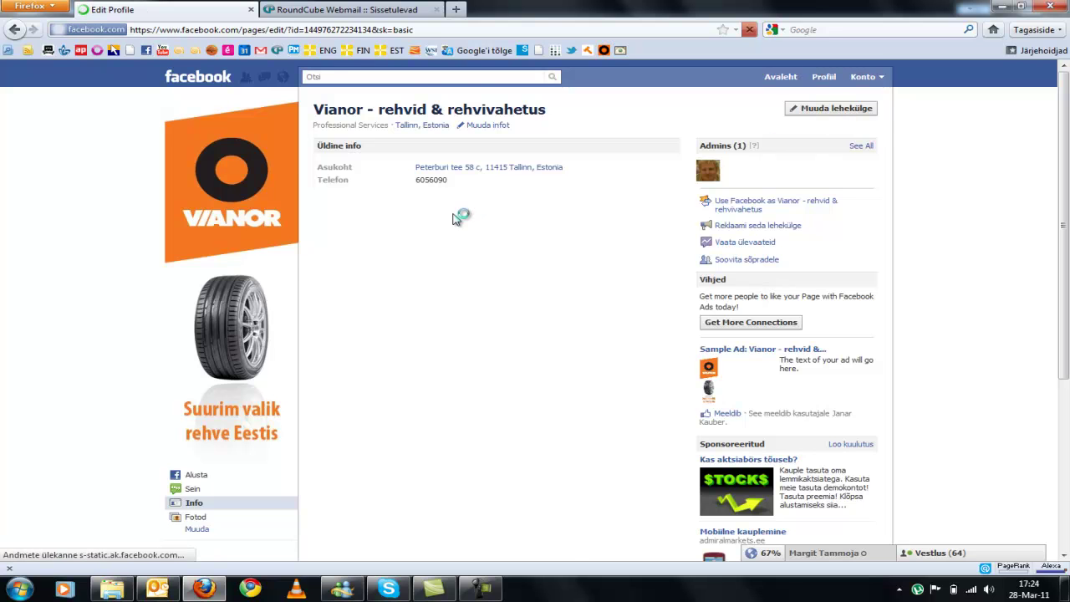
{"action": "left_click", "coordinate": [518, 361]}
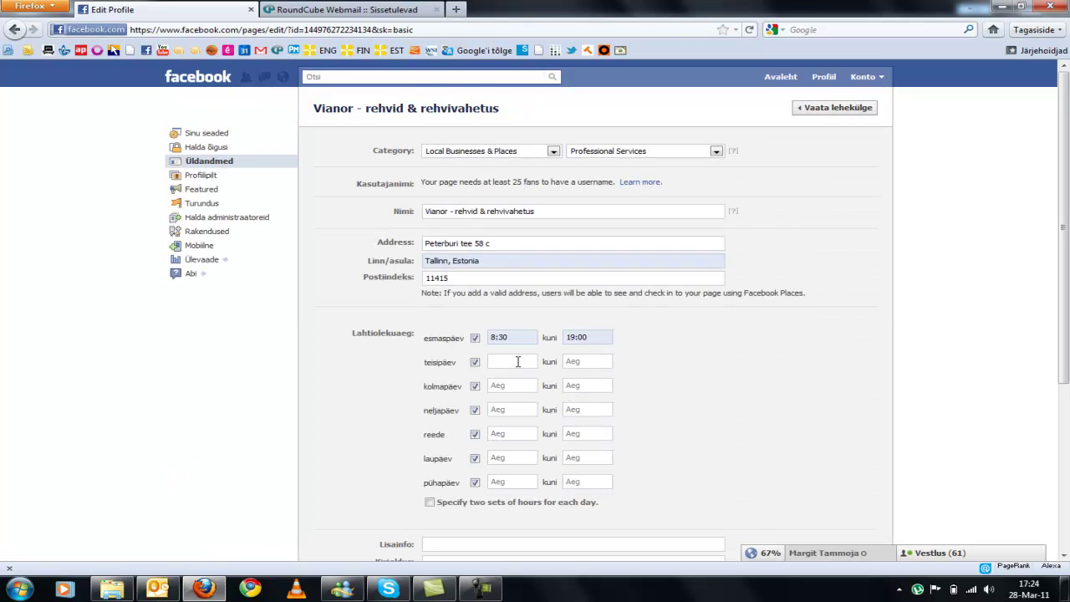
{"action": "type", "text": "8"}
{"action": "left_click", "coordinate": [506, 405]}
{"action": "left_click", "coordinate": [585, 364]}
{"action": "type", "text": "19"}
{"action": "left_click", "coordinate": [585, 377]}
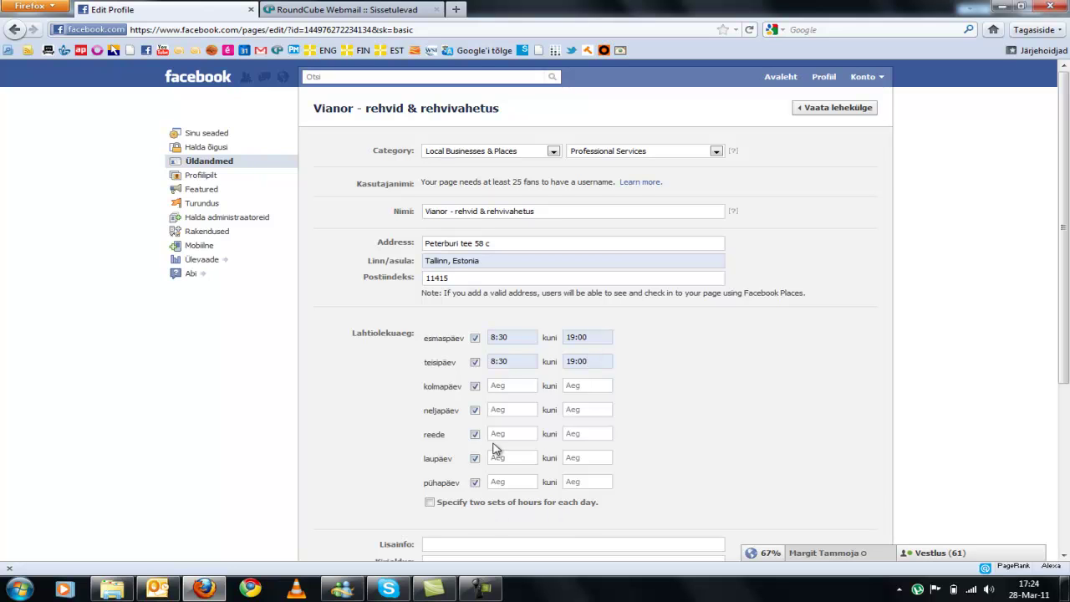
{"action": "left_click", "coordinate": [506, 386]}
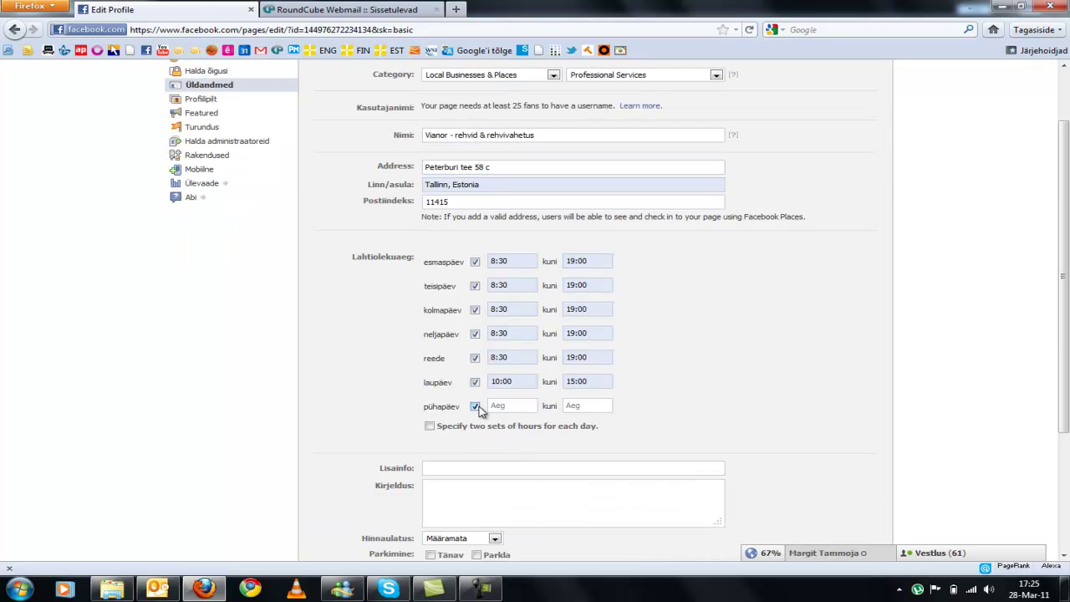
{"action": "left_click", "coordinate": [476, 406]}
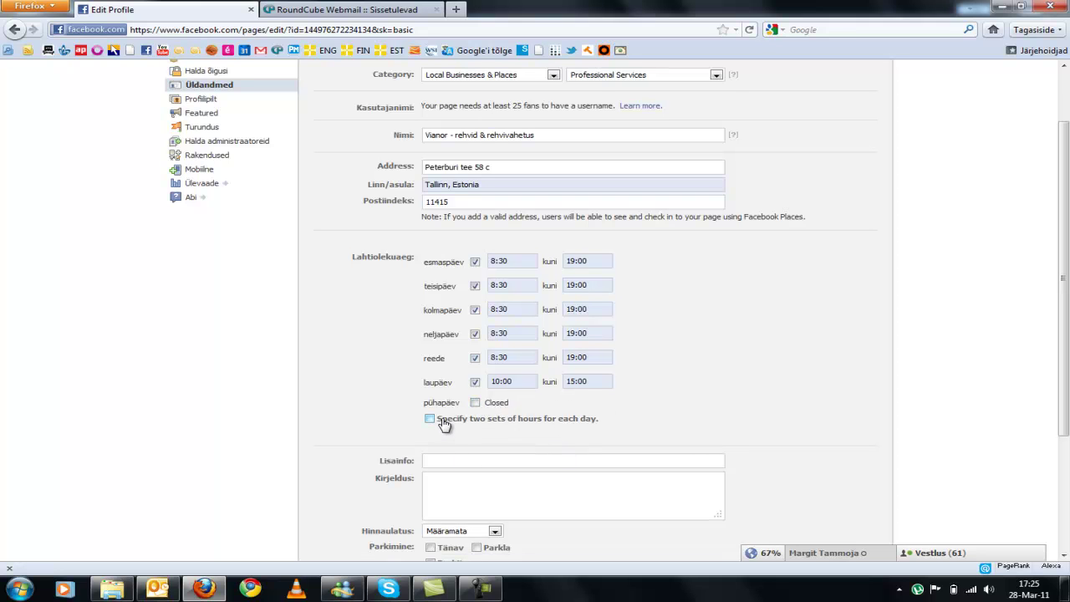
{"action": "scroll", "coordinate": [444, 421], "scroll_direction": "down", "scroll_amount": 2}
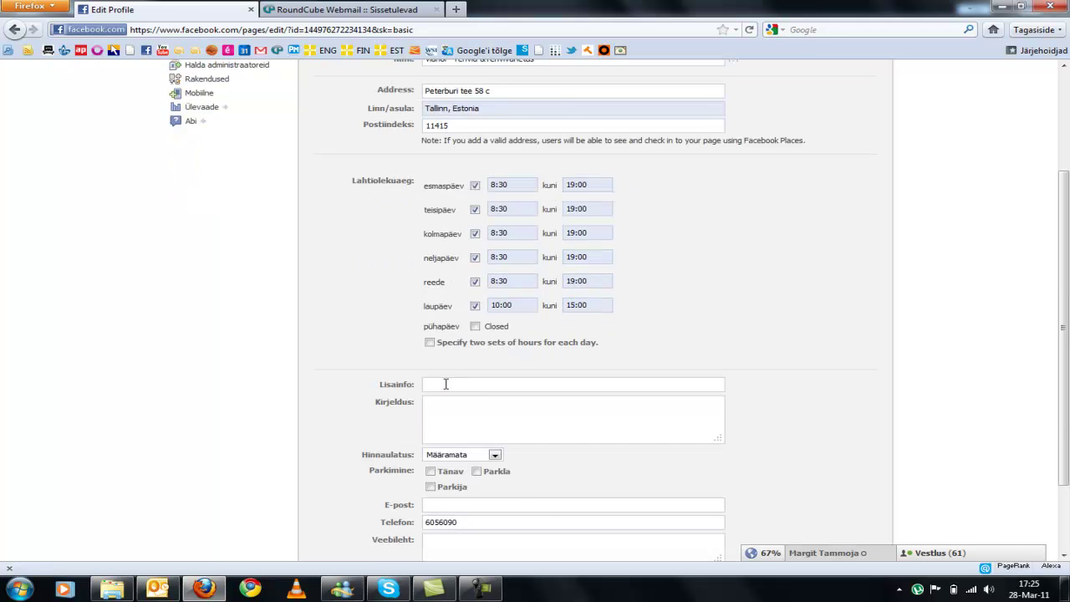
{"action": "scroll", "coordinate": [445, 386], "scroll_direction": "down", "scroll_amount": 2}
{"action": "left_click", "coordinate": [496, 407]}
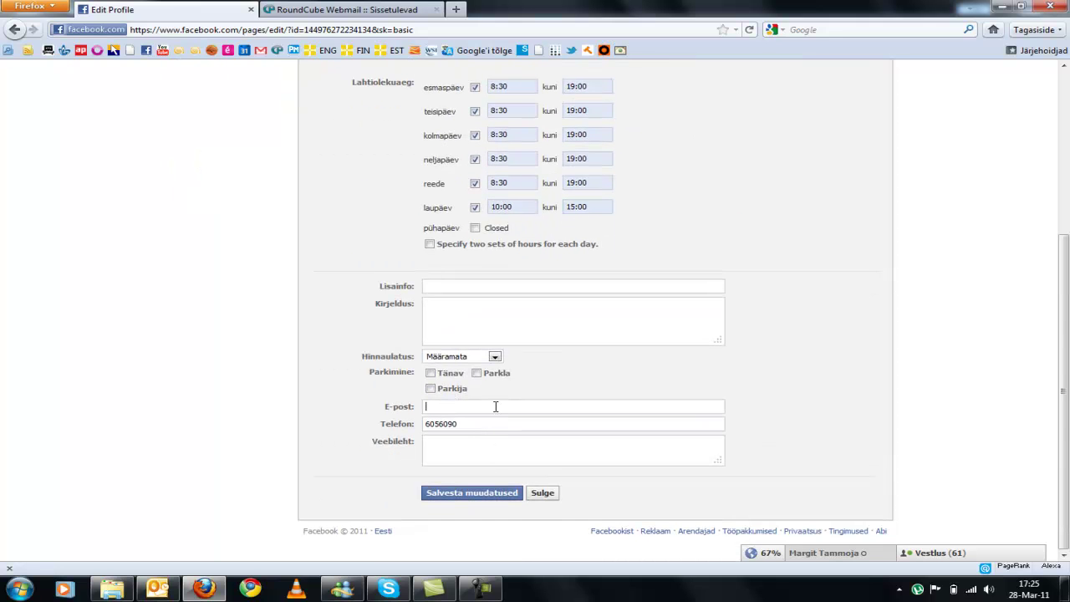
{"action": "key", "text": "Tab"}
{"action": "key", "text": "Tab"}
{"action": "type", "text": "www.tireman.ee"}
{"action": "left_click", "coordinate": [470, 494]}
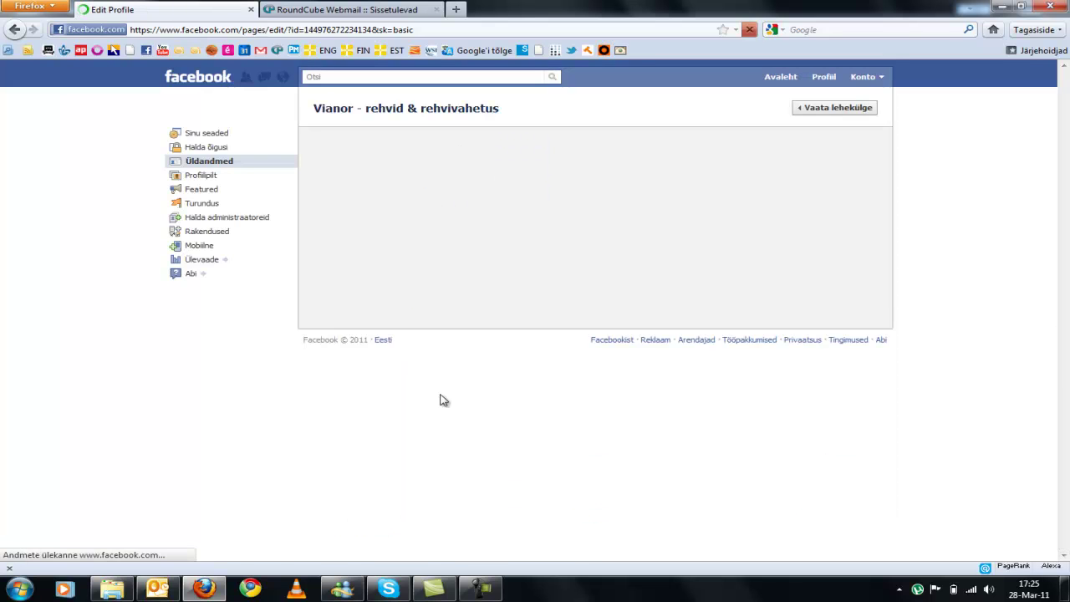
Step: Return to the page view and open the list of people who like it
{"action": "left_click", "coordinate": [847, 113]}
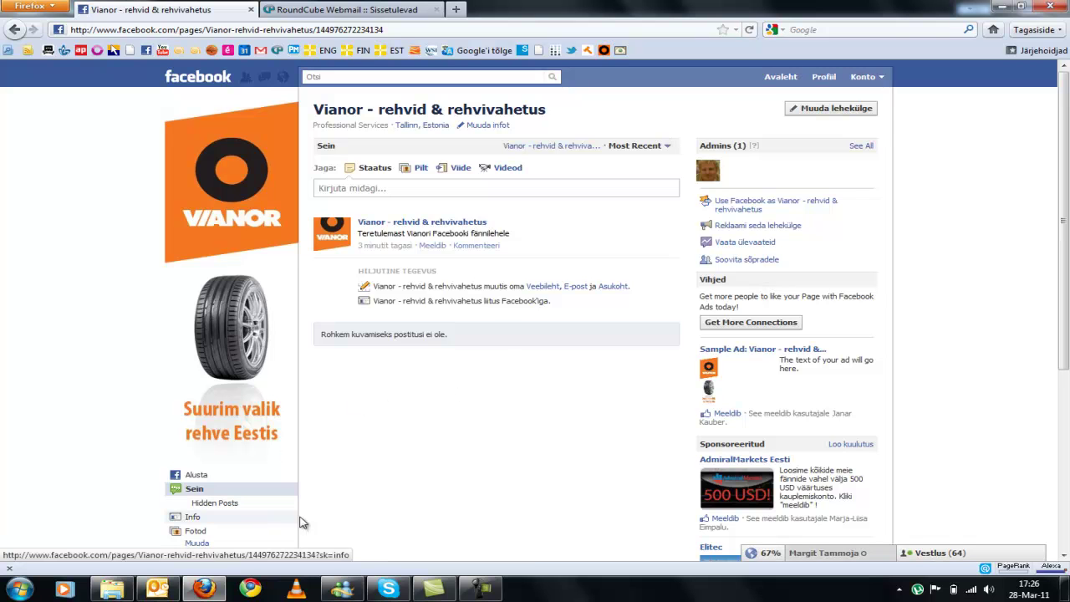
{"action": "scroll", "coordinate": [326, 397], "scroll_direction": "down", "scroll_amount": 3}
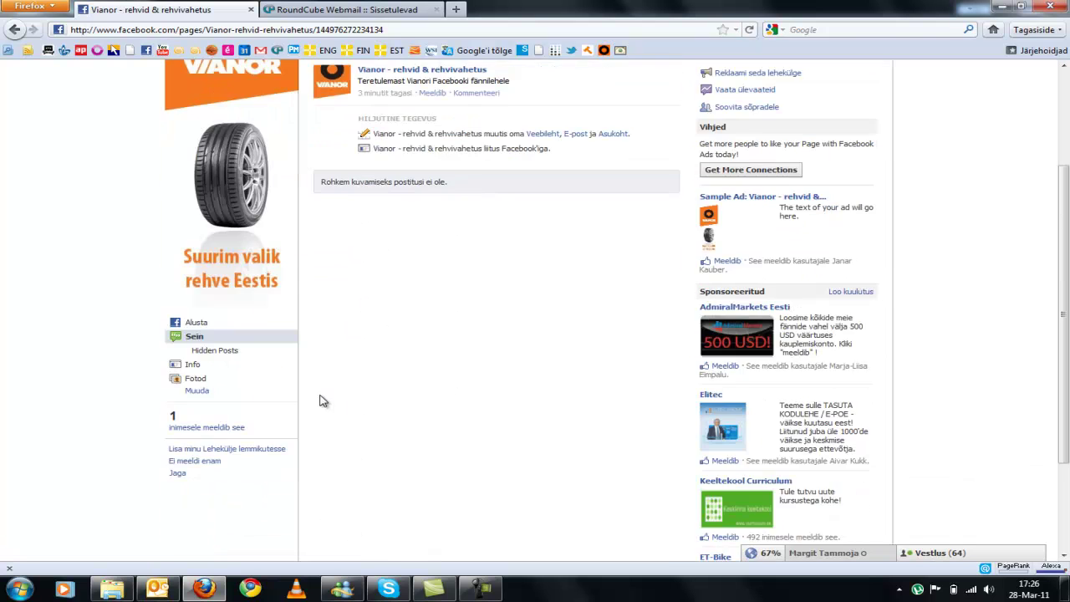
{"action": "left_click", "coordinate": [227, 428]}
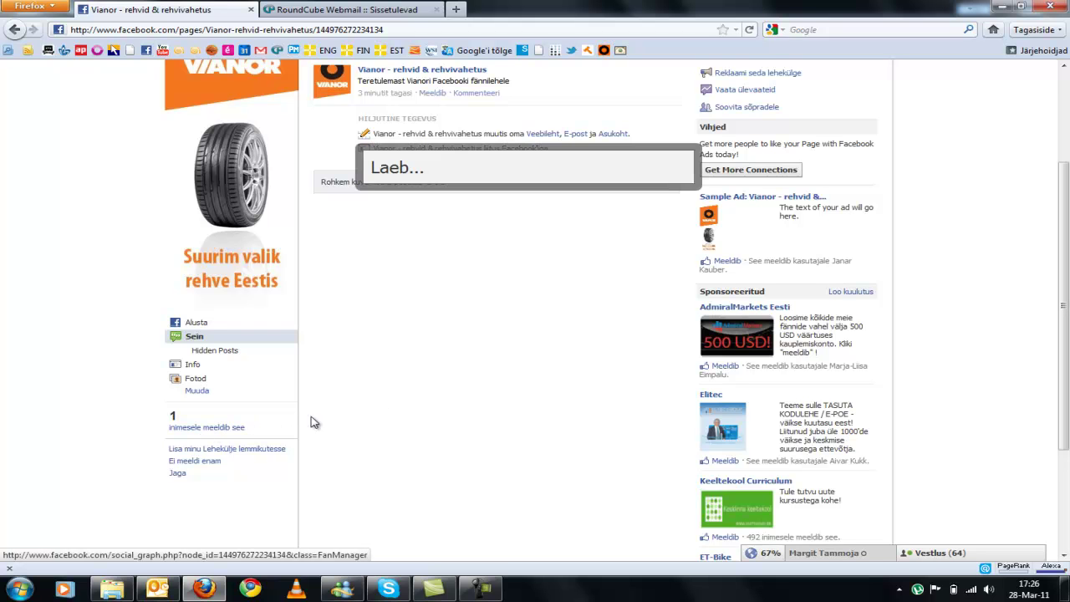
{"action": "left_click", "coordinate": [689, 399]}
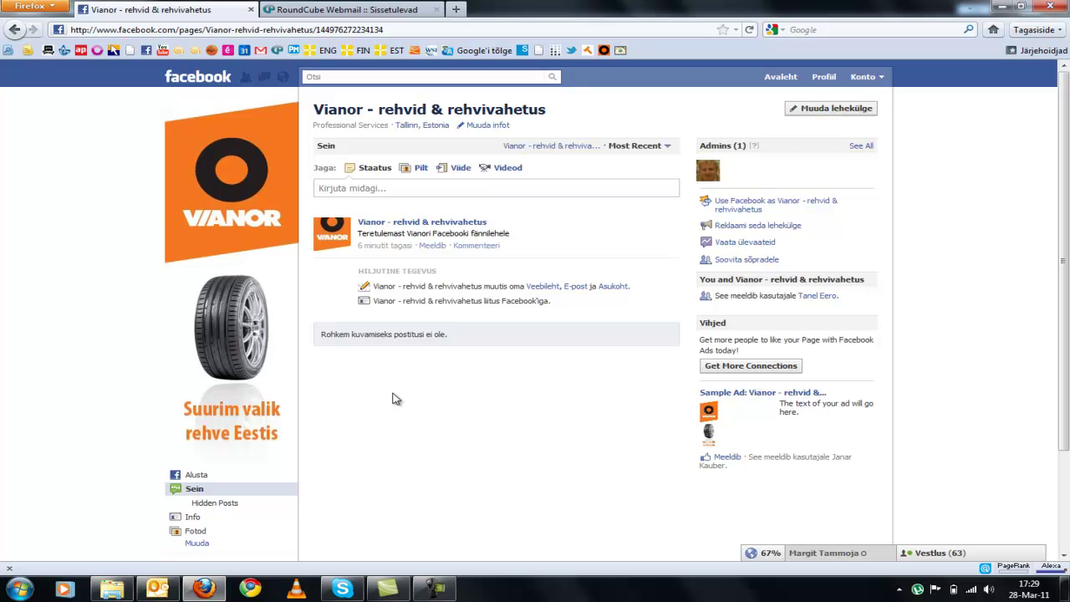
{"action": "scroll", "coordinate": [392, 399], "scroll_direction": "down", "scroll_amount": 3}
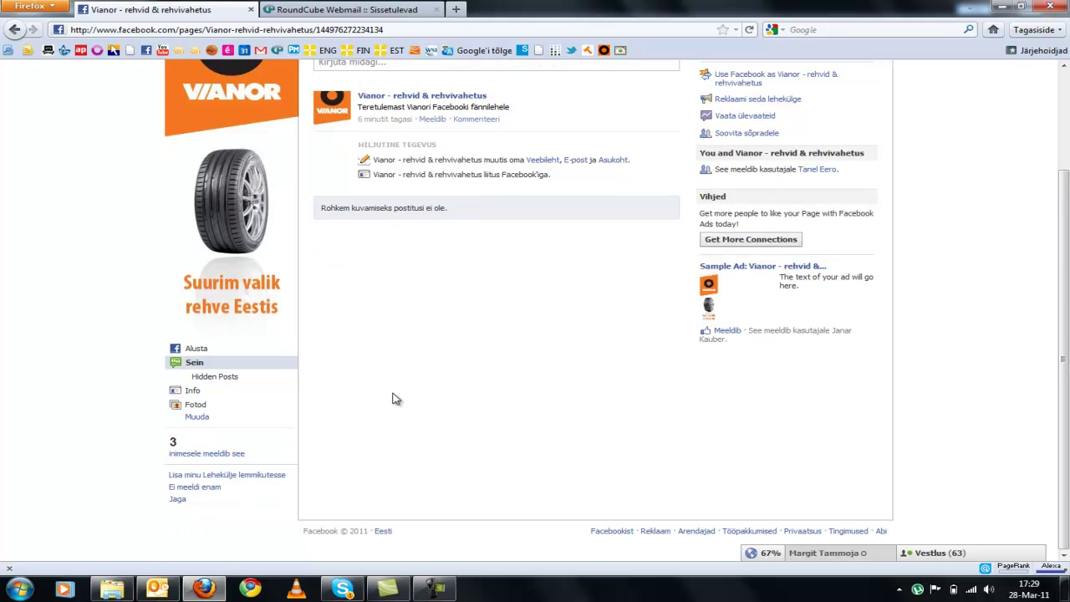
{"action": "left_click", "coordinate": [225, 453]}
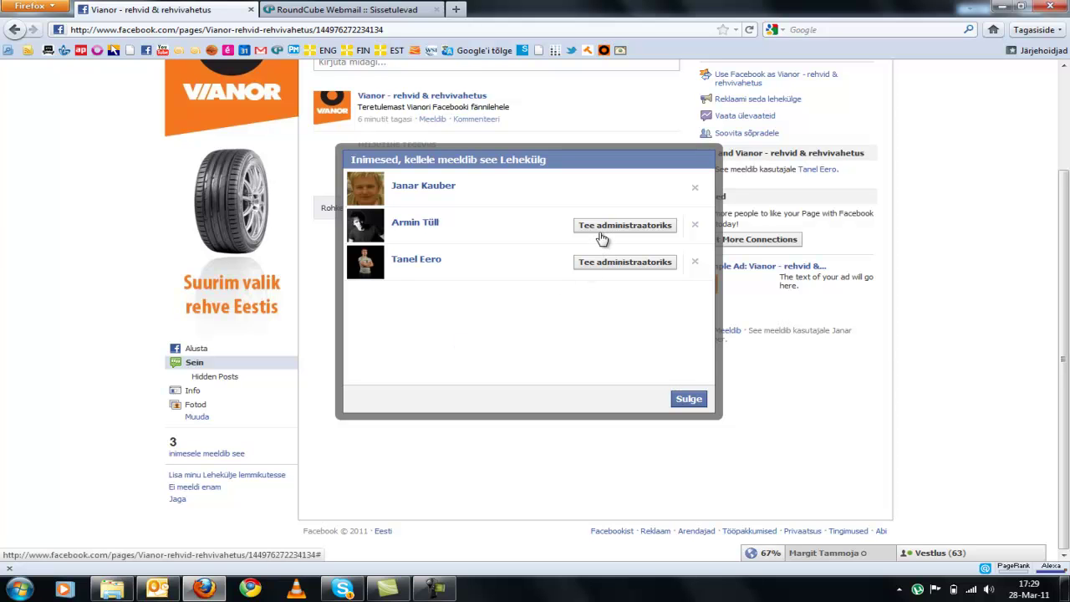
Step: Make two people from the likes list admins, confirming each, and close the list
{"action": "left_click", "coordinate": [602, 226]}
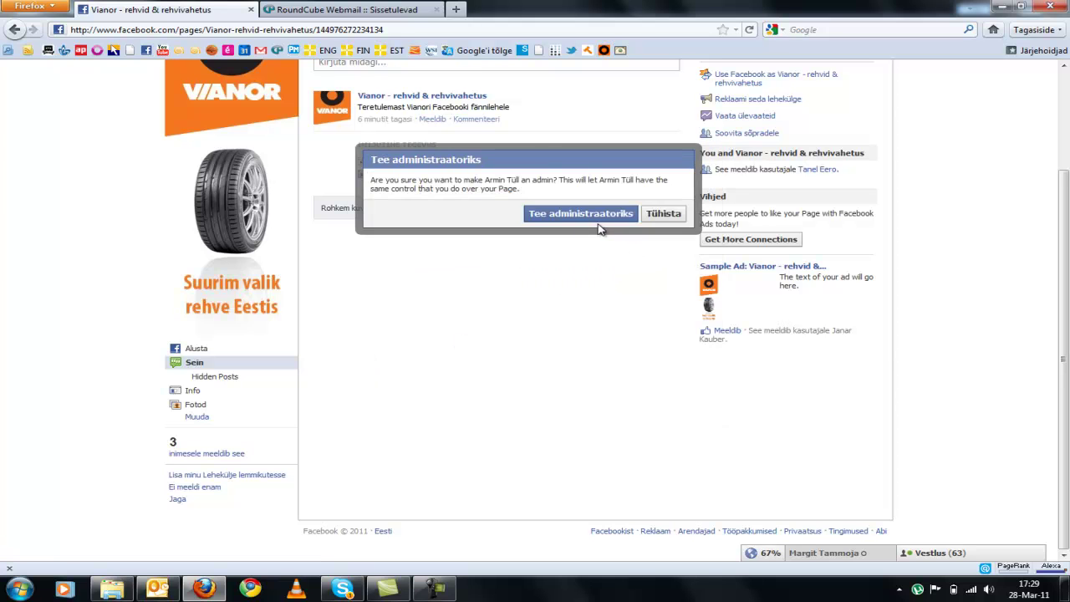
{"action": "left_click", "coordinate": [570, 215]}
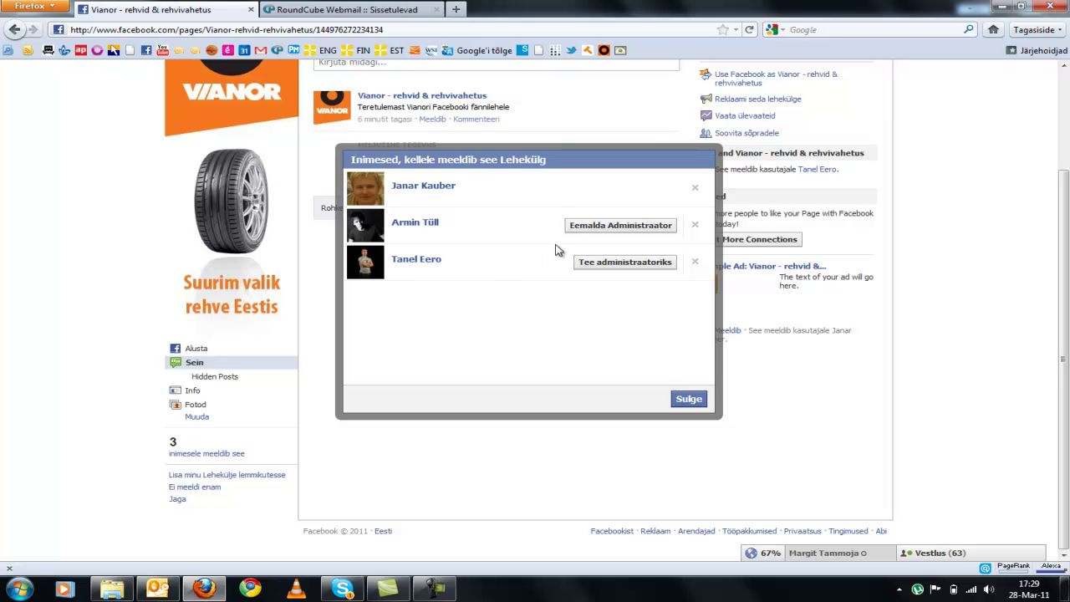
{"action": "left_click", "coordinate": [597, 262]}
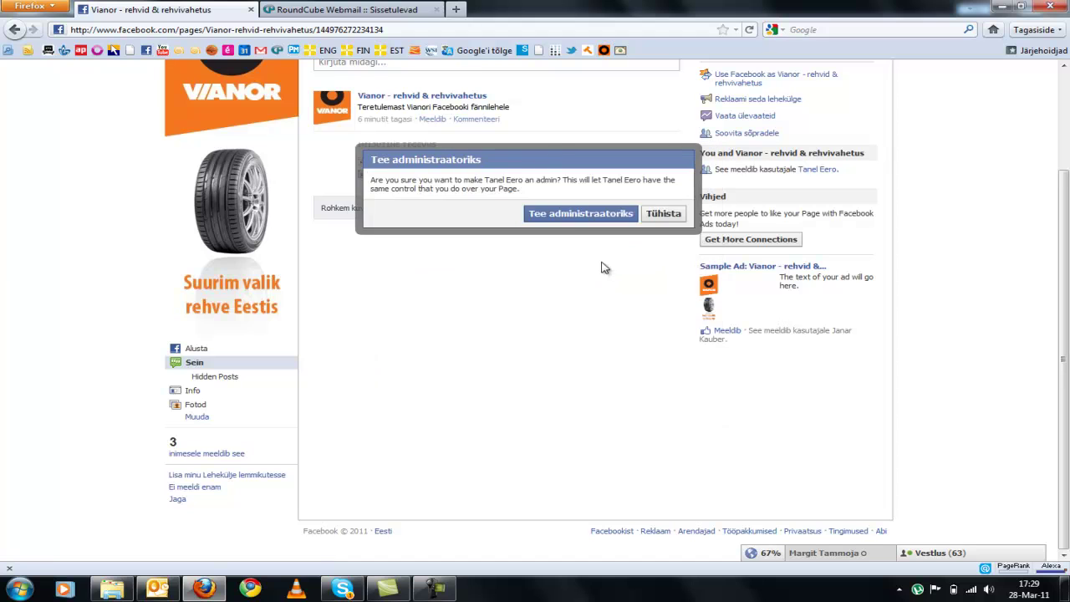
{"action": "left_click", "coordinate": [561, 216]}
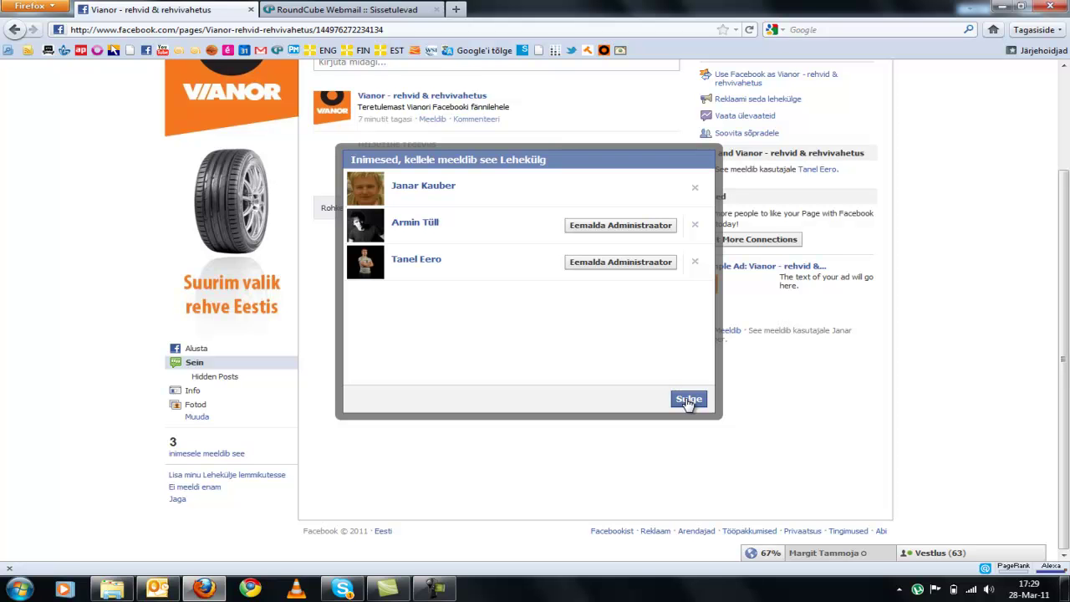
{"action": "left_click", "coordinate": [690, 400]}
{"action": "scroll", "coordinate": [502, 351], "scroll_direction": "up", "scroll_amount": 3}
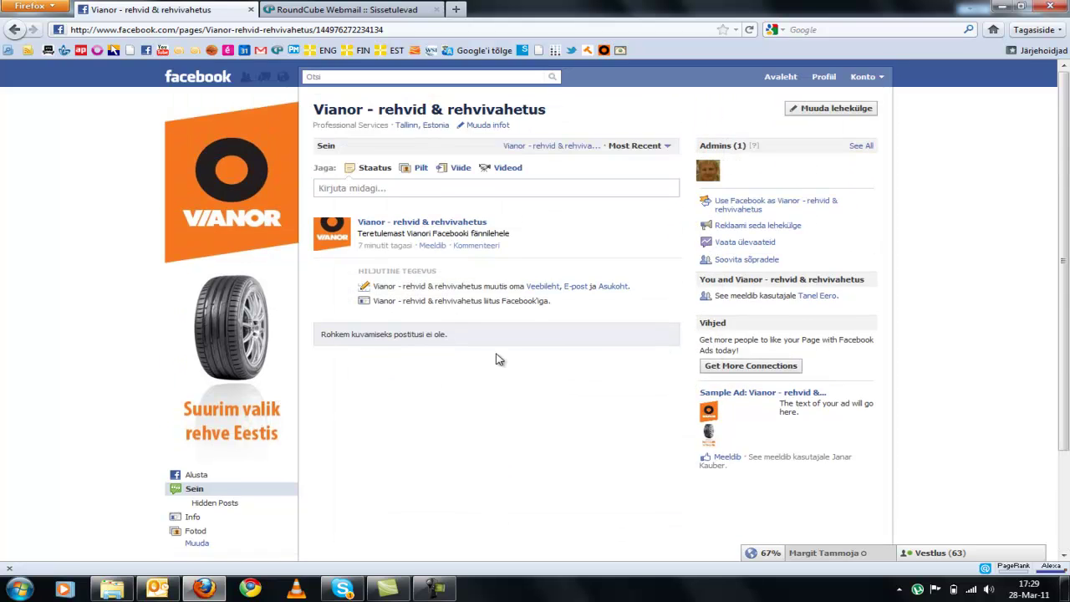